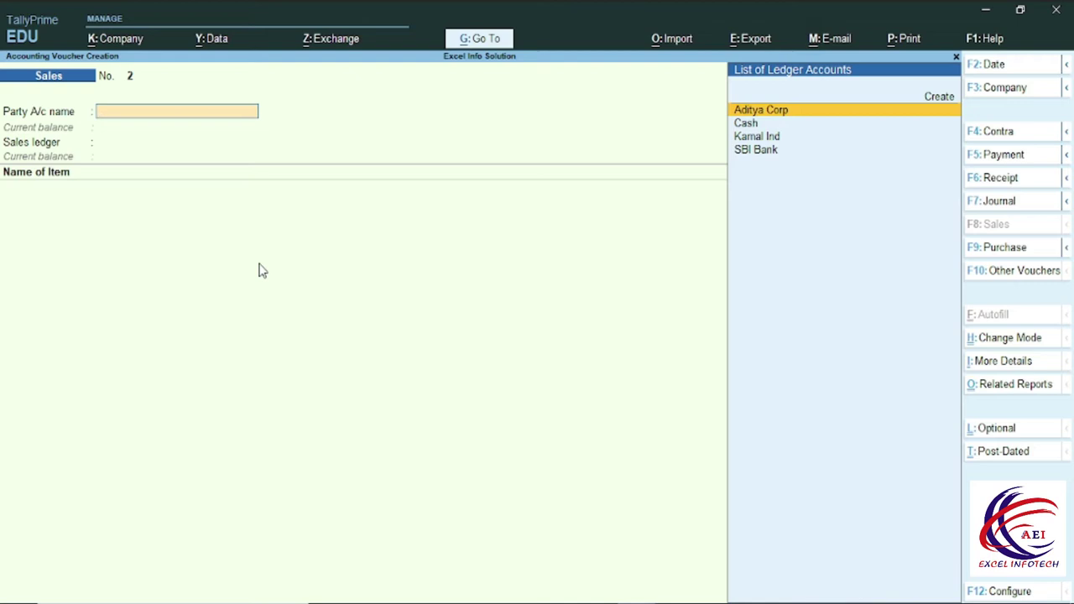
# Step: Set the Sales voucher type's method of voucher numbering to Manual, save it and return to the Gateway of Tally
pyautogui.press('Escape')
pyautogui.press('Escape')
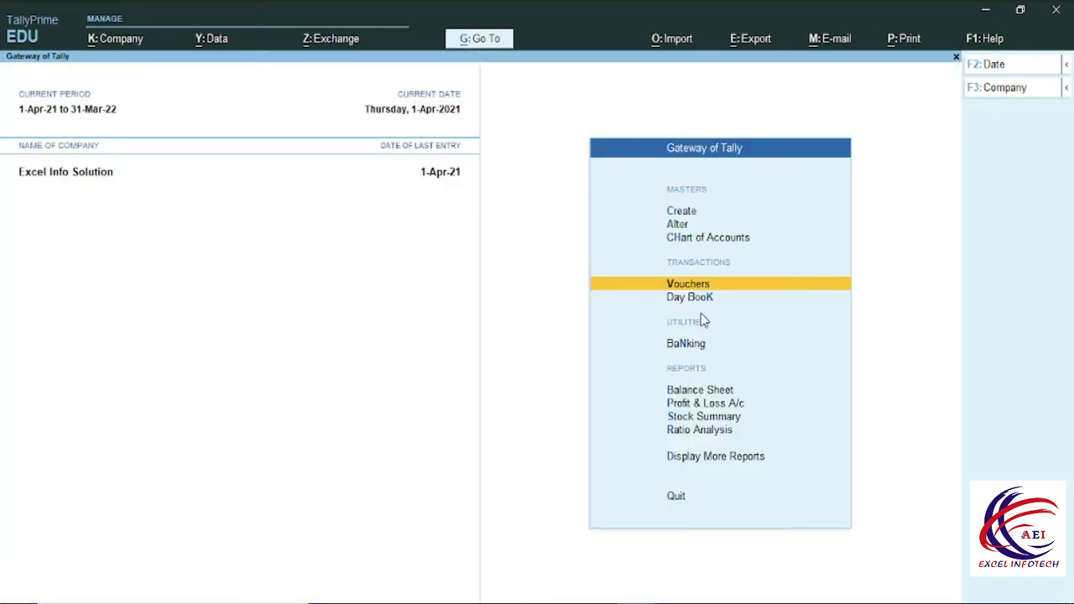
pyautogui.click(696, 239)
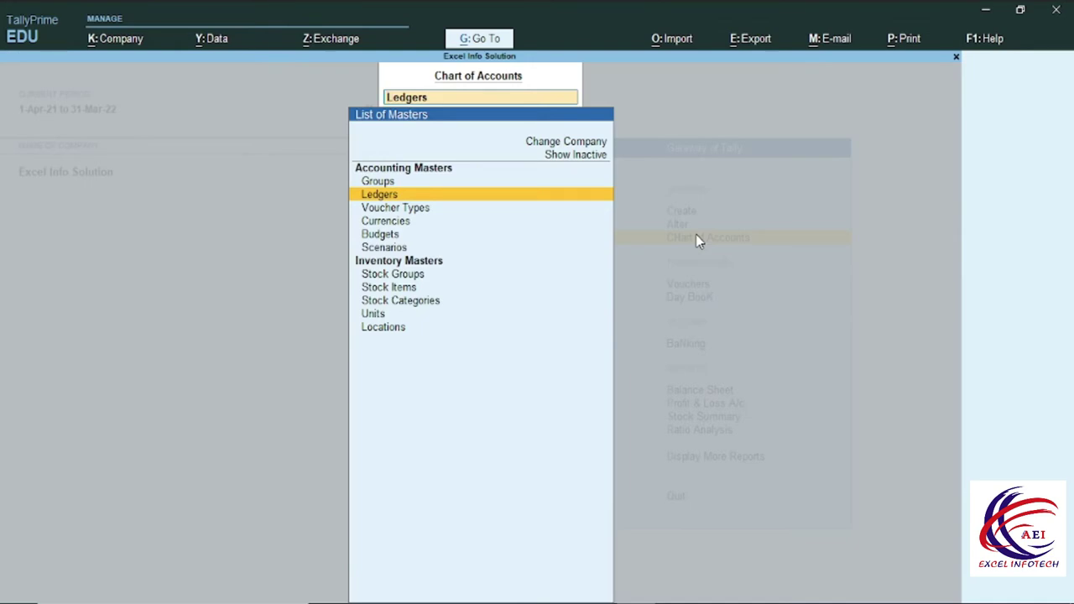
pyautogui.click(426, 212)
pyautogui.press('s')
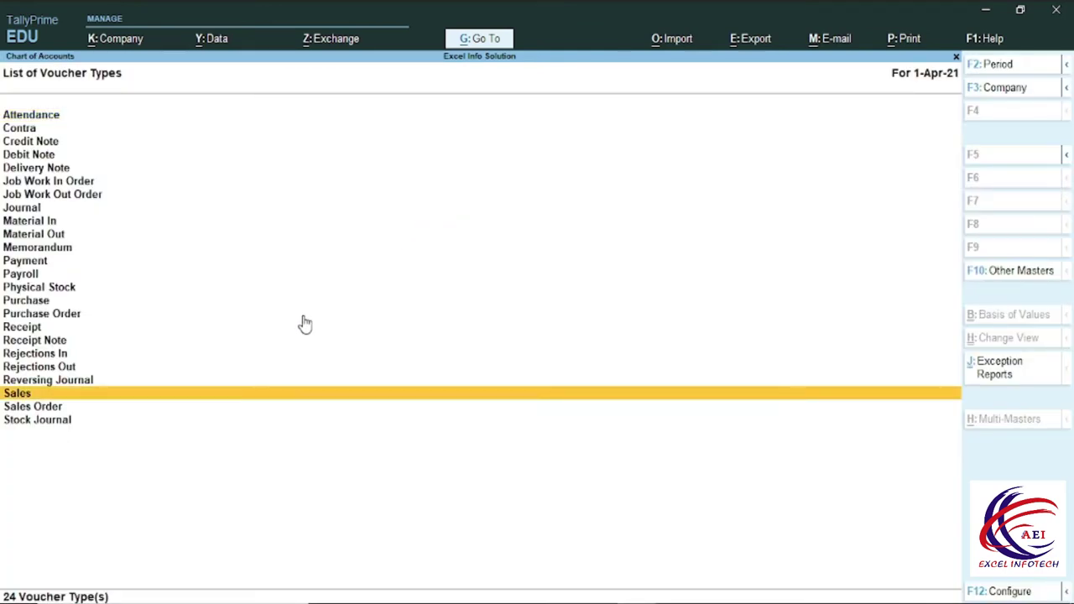
pyautogui.click(24, 395)
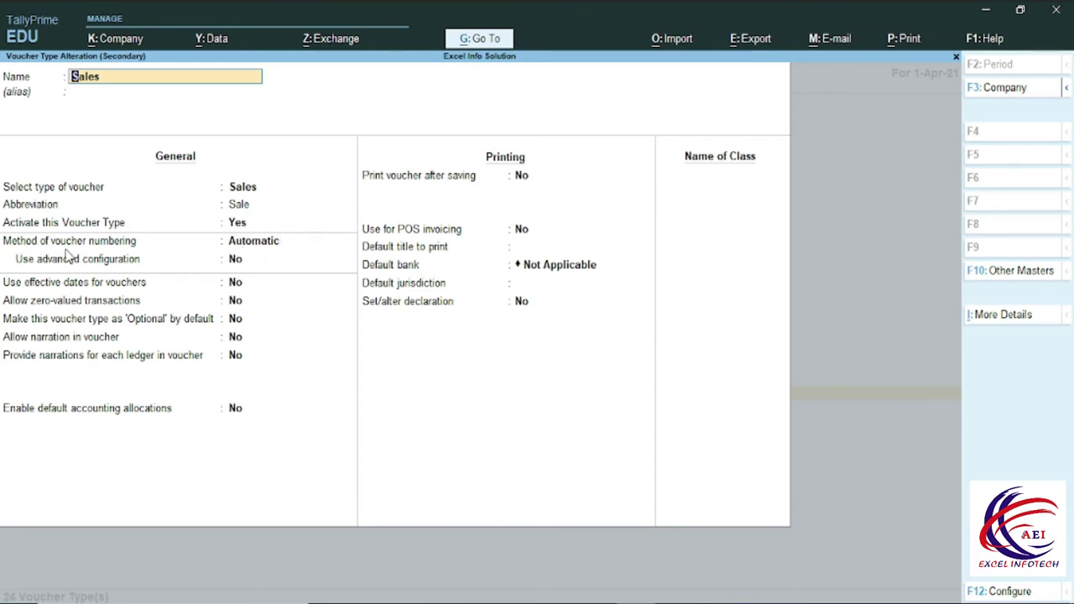
pyautogui.click(258, 245)
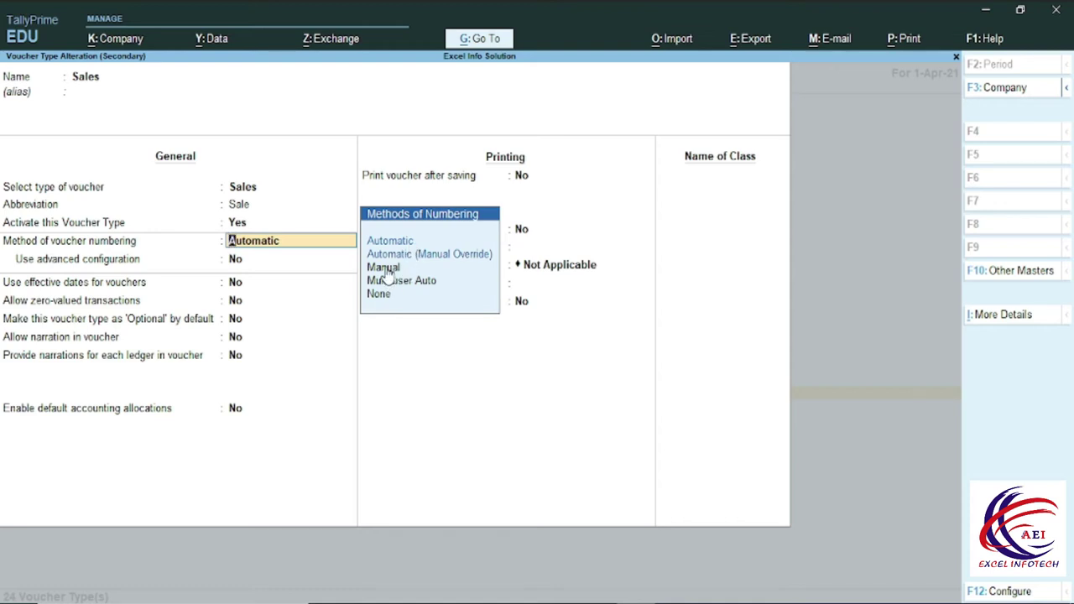
pyautogui.click(386, 269)
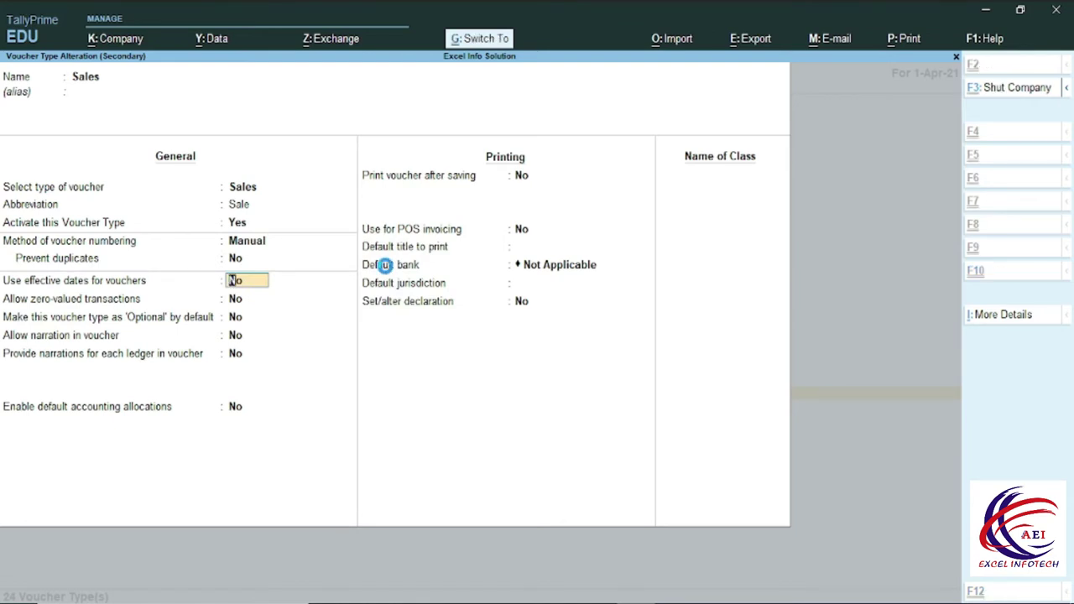
pyautogui.hotkey('ctrl', 'a')
pyautogui.press('Escape')
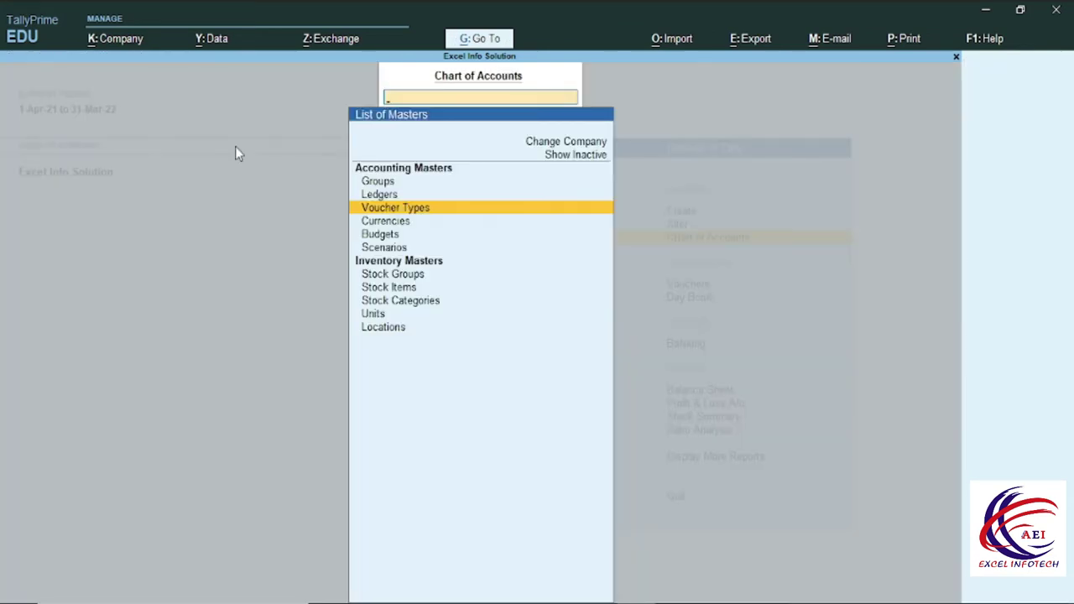
pyautogui.press('Escape')
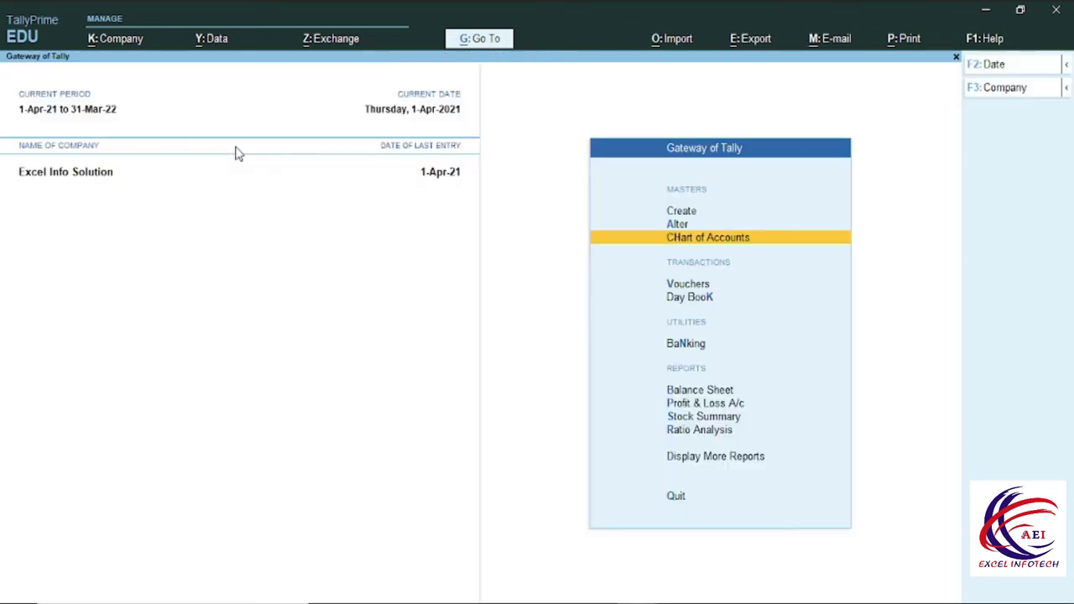
# Step: Try out manual numbering in a new sales voucher with 15 and 1 as voucher numbers, and leave it without saving
pyautogui.click(688, 288)
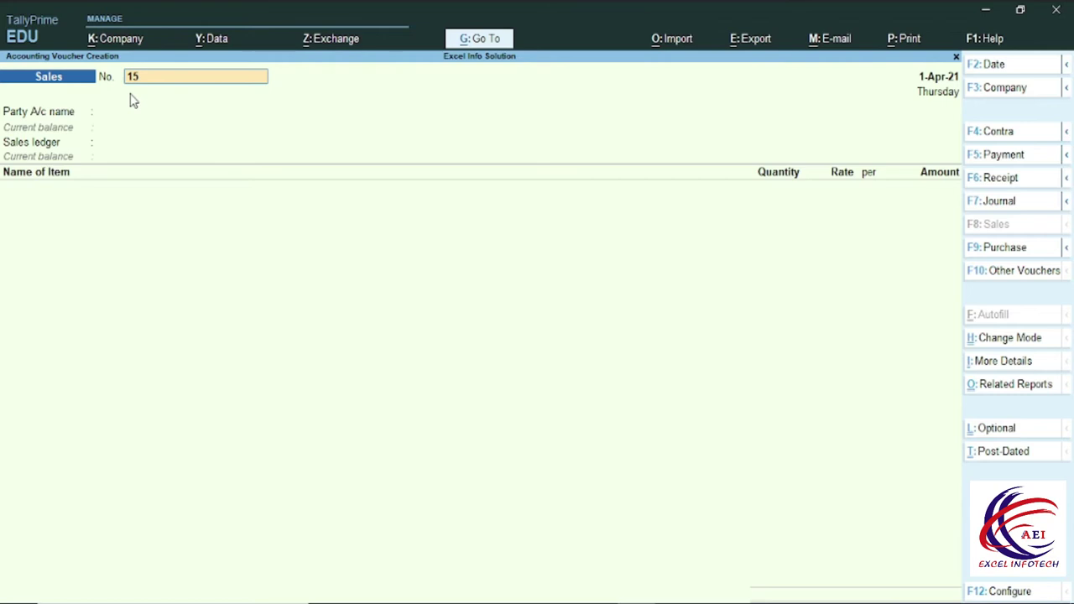
pyautogui.press('Return')
pyautogui.press('BackSpace')
pyautogui.press('BackSpace')
pyautogui.press('Return')
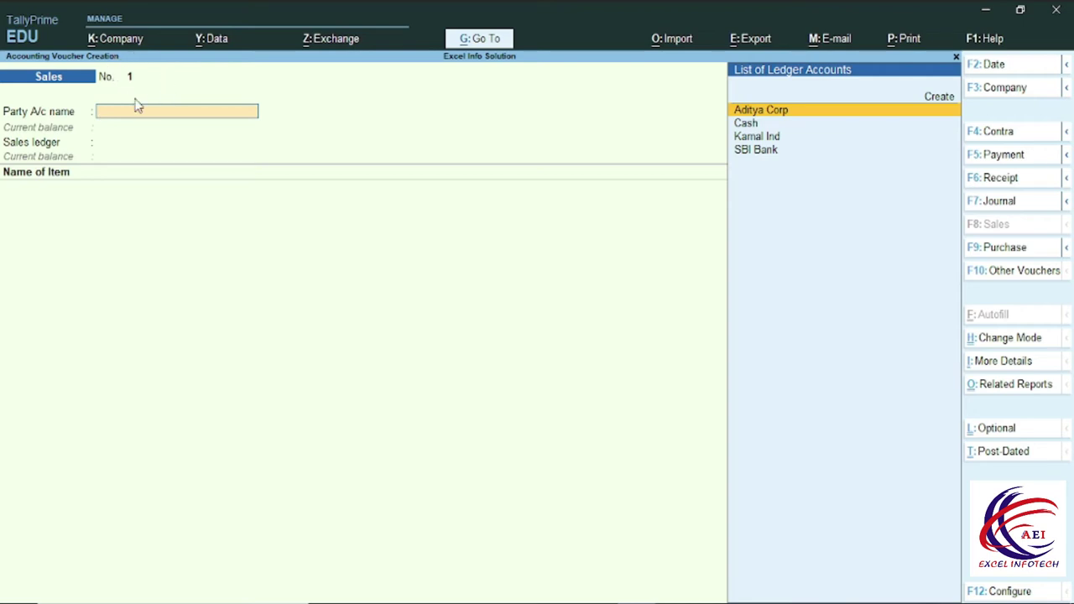
pyautogui.press('Escape')
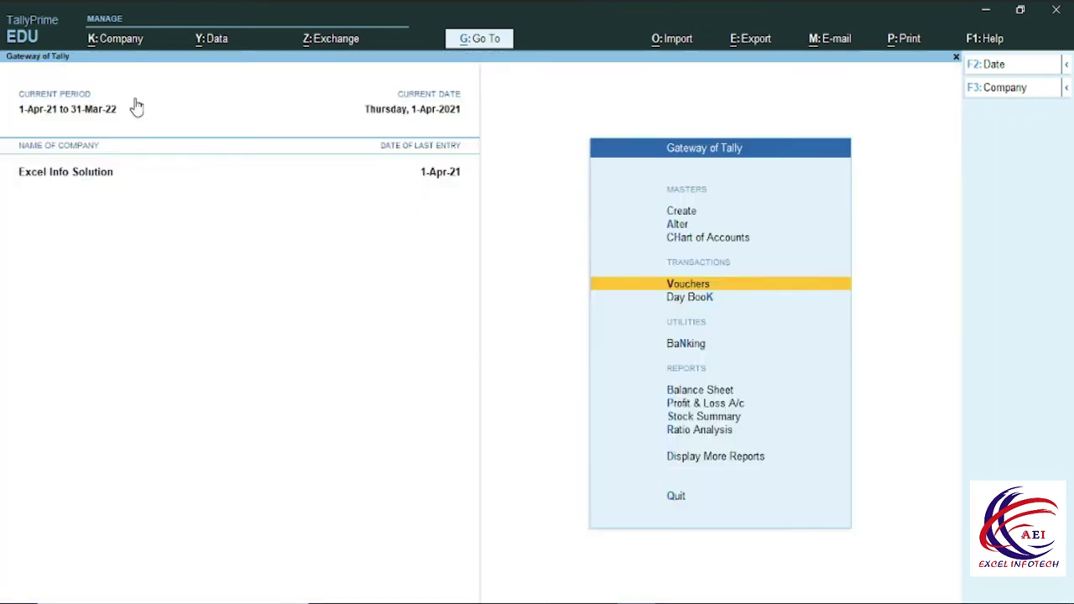
# Step: Alter the Sales voucher type to use Automatic voucher numbering with advanced configuration set to Yes
pyautogui.click(690, 239)
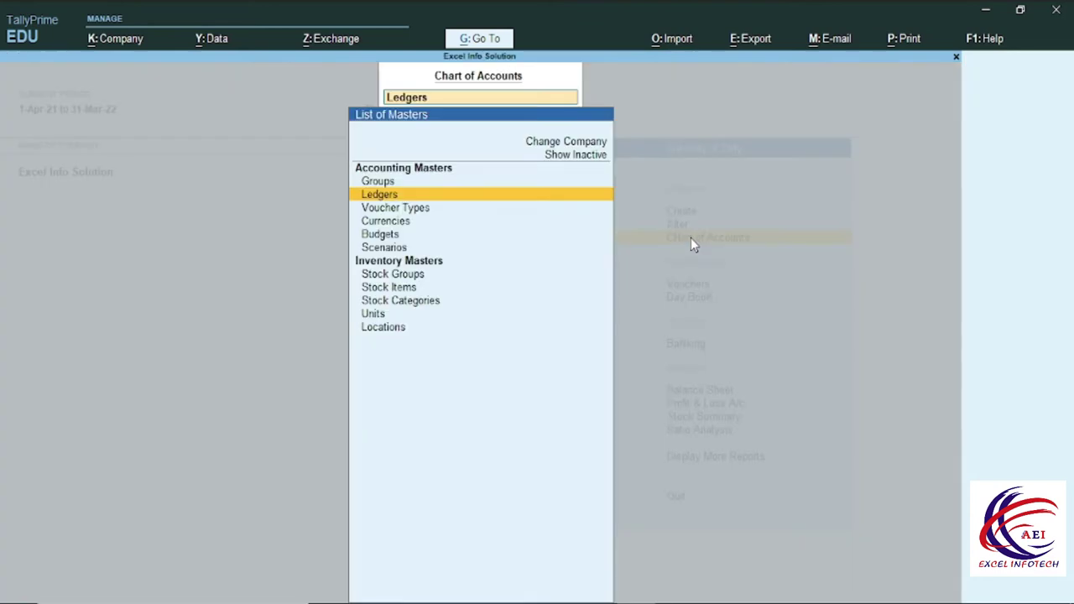
pyautogui.click(407, 211)
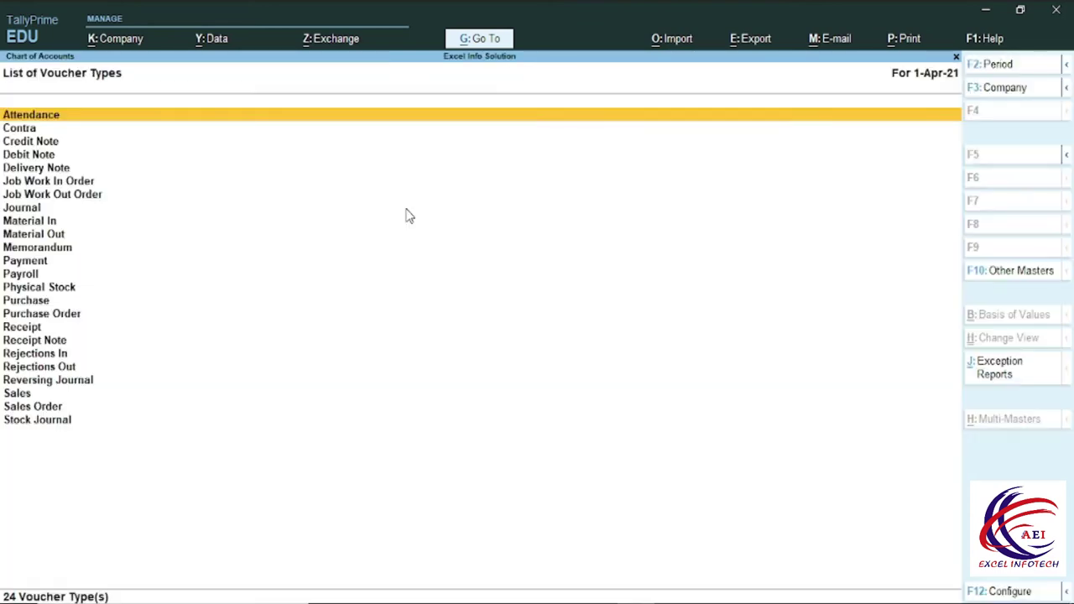
pyautogui.press('s')
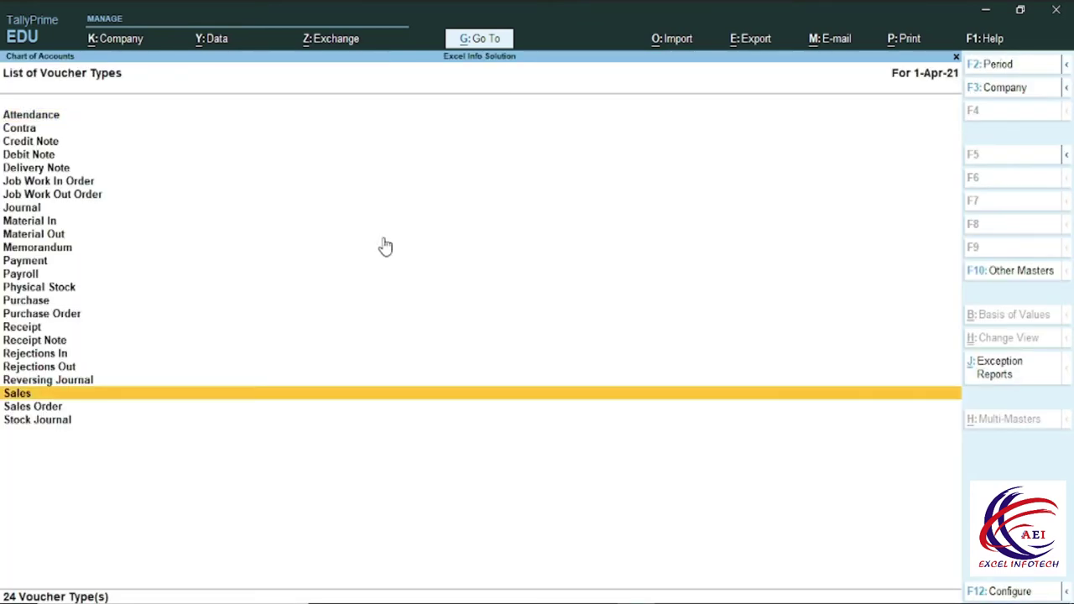
pyautogui.click(44, 400)
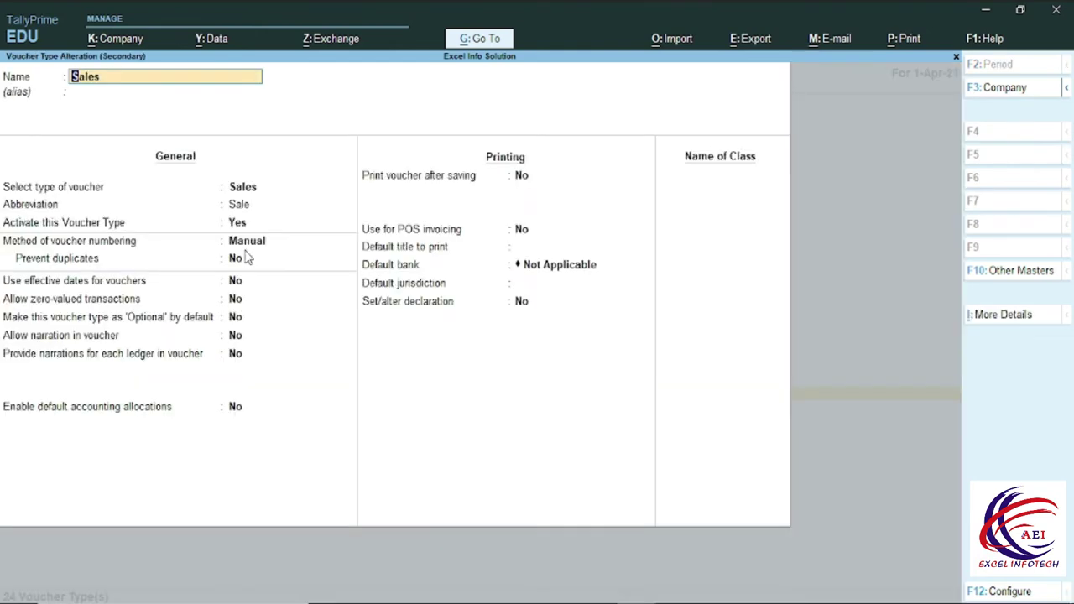
pyautogui.click(261, 244)
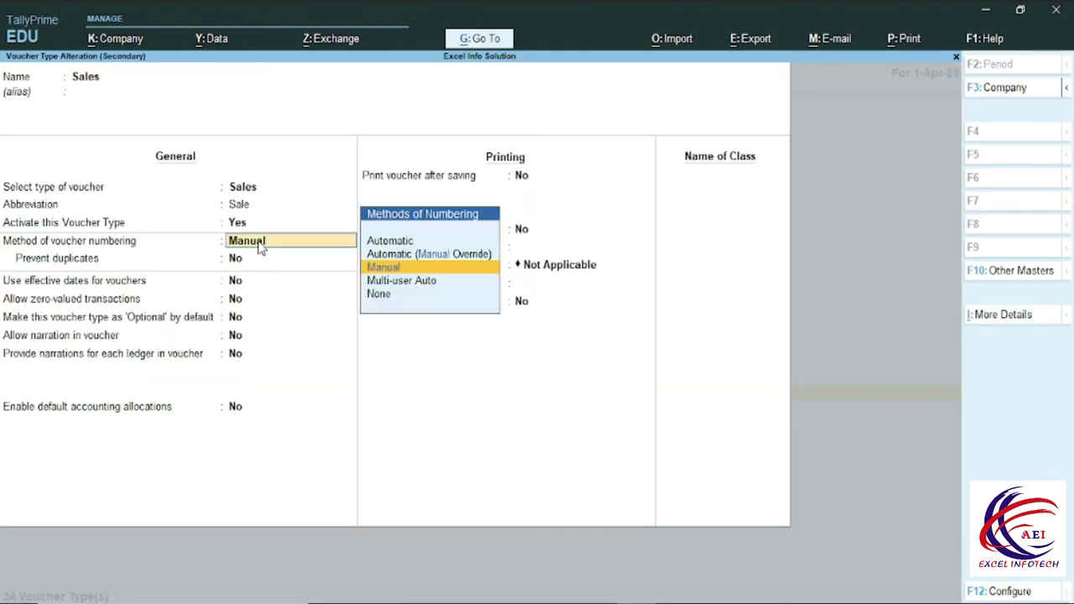
pyautogui.click(393, 243)
pyautogui.click(394, 244)
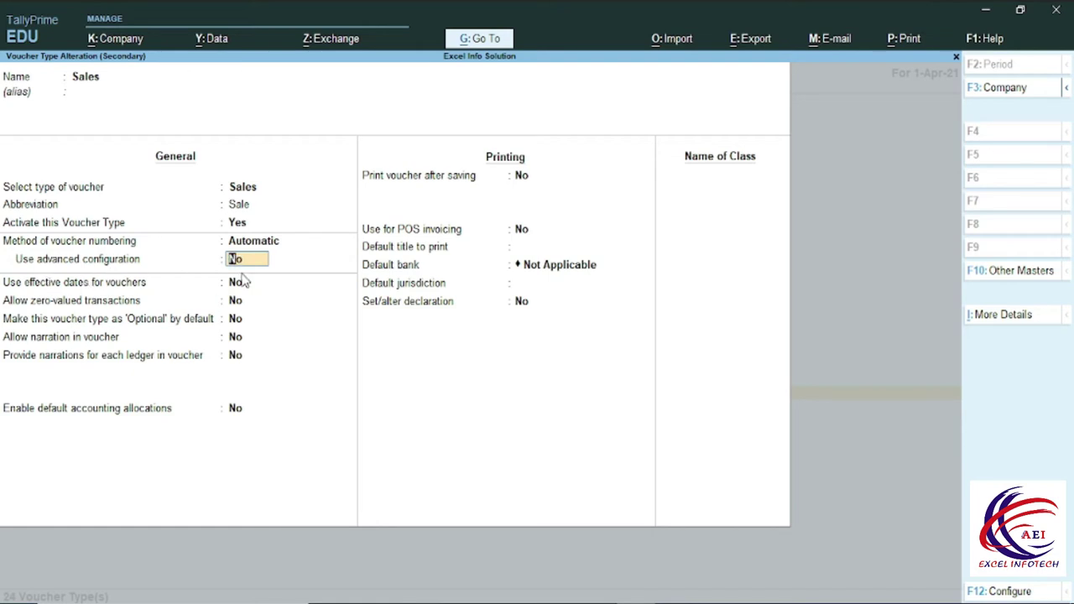
pyautogui.write('y')
pyautogui.press('Return')
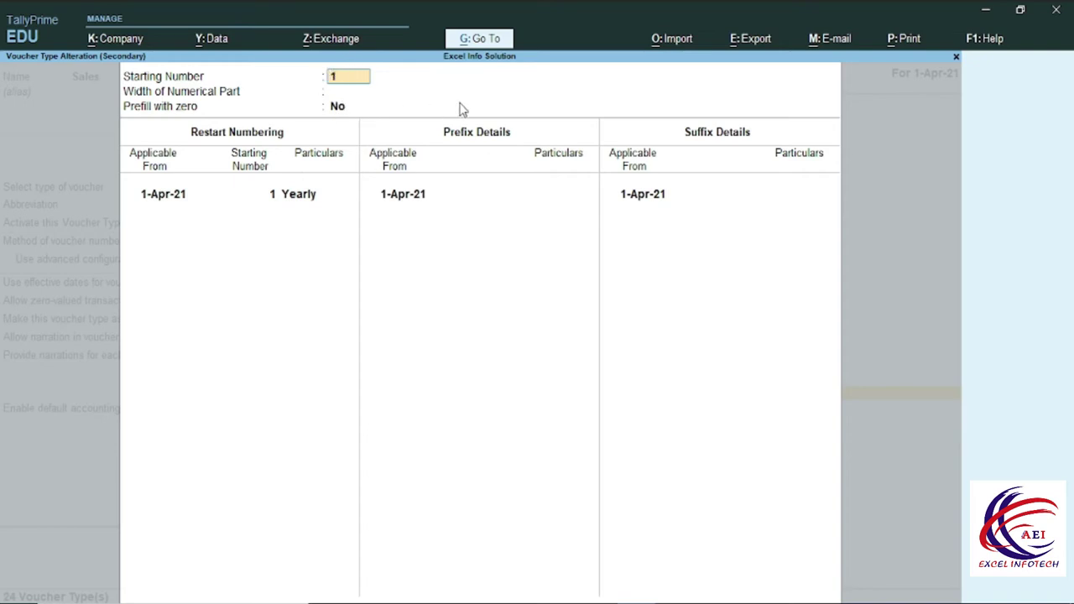
# Step: Set the starting number to 2, the width of the numerical part to 4 and prefill with zero to Yes
pyautogui.write('2')
pyautogui.press('Return')
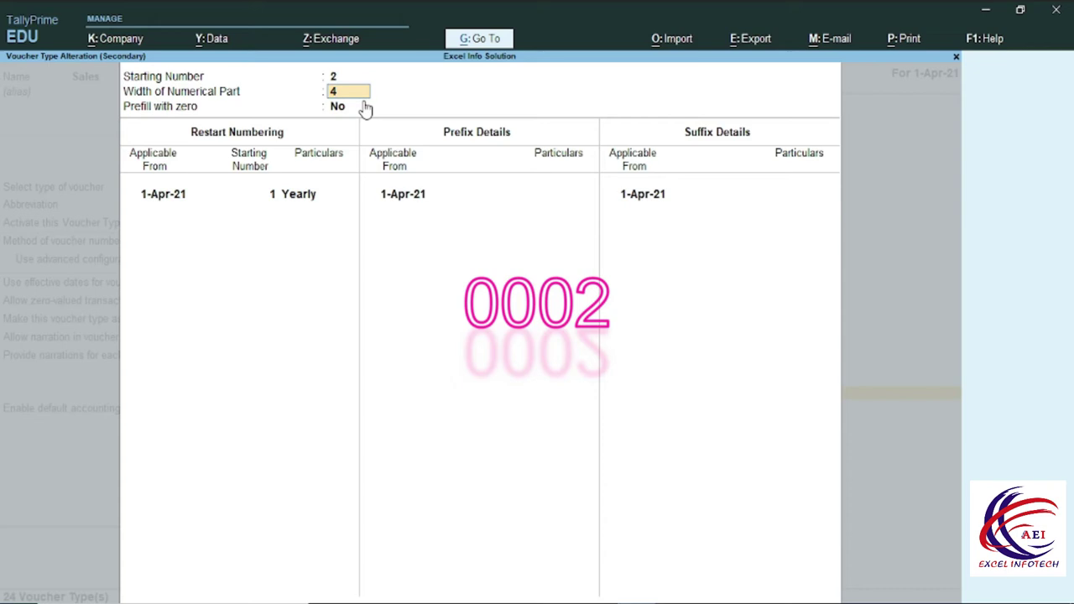
pyautogui.press('Return')
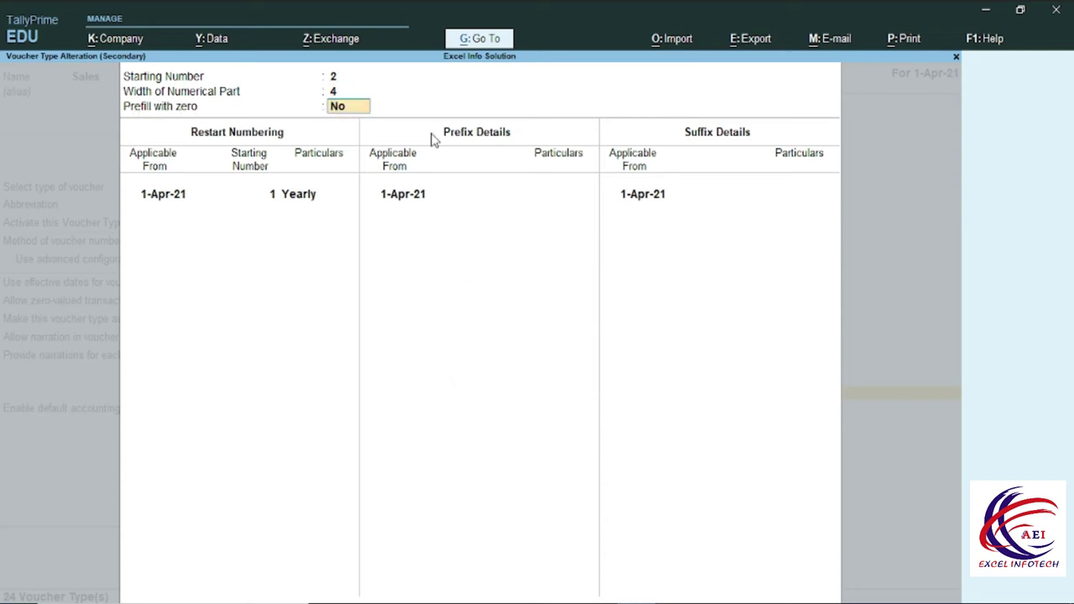
pyautogui.write('y')
pyautogui.press('Return')
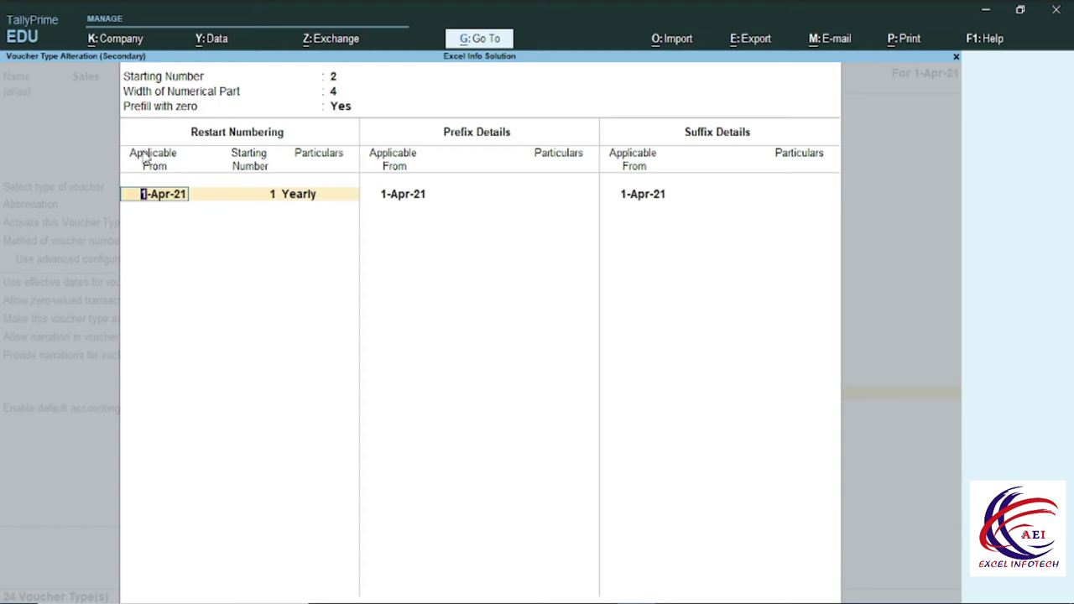
# Step: Set the restart numbering to apply from 1-Apr-21 with starting number 1 and Yearly periodicity
pyautogui.press('Return')
pyautogui.press('Return')
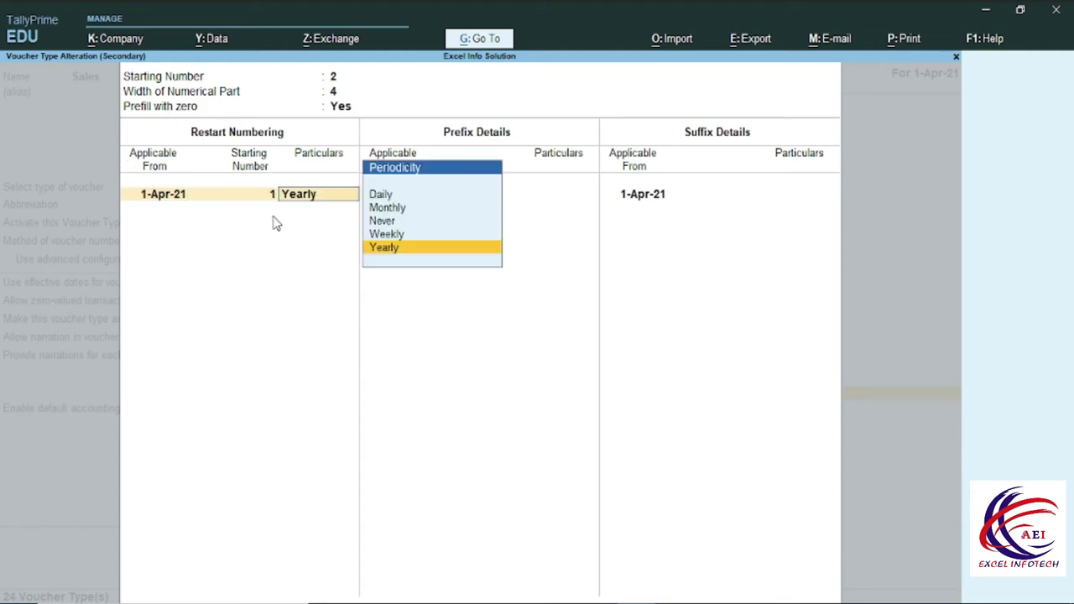
pyautogui.click(388, 200)
pyautogui.click(388, 251)
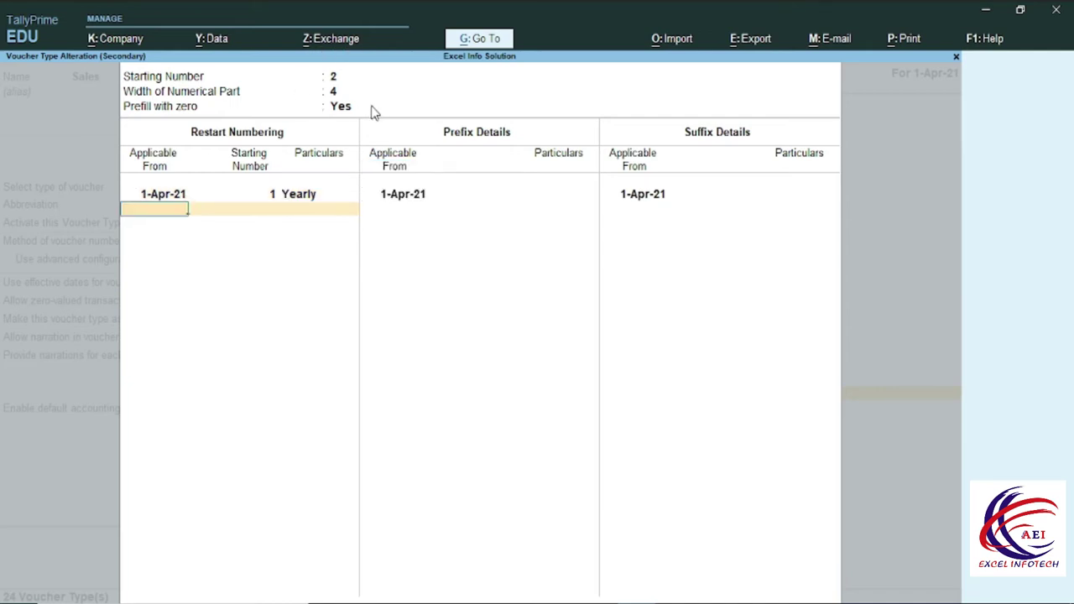
pyautogui.press('Return')
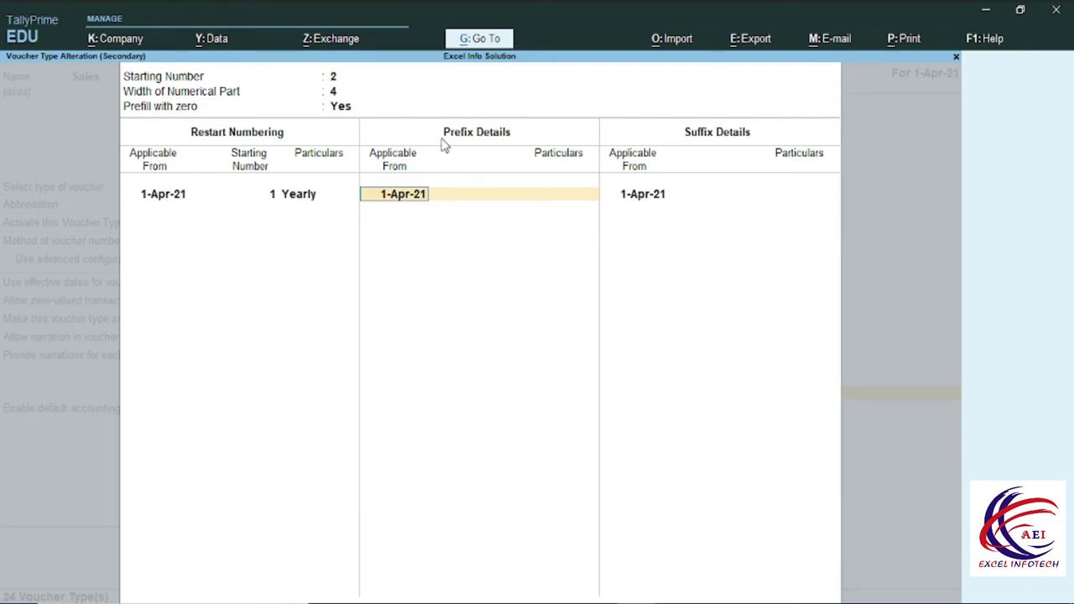
# Step: Enter the prefix XL/ and the suffix /2021-22 for voucher numbers, both applicable from 1-Apr-21
pyautogui.press('Return')
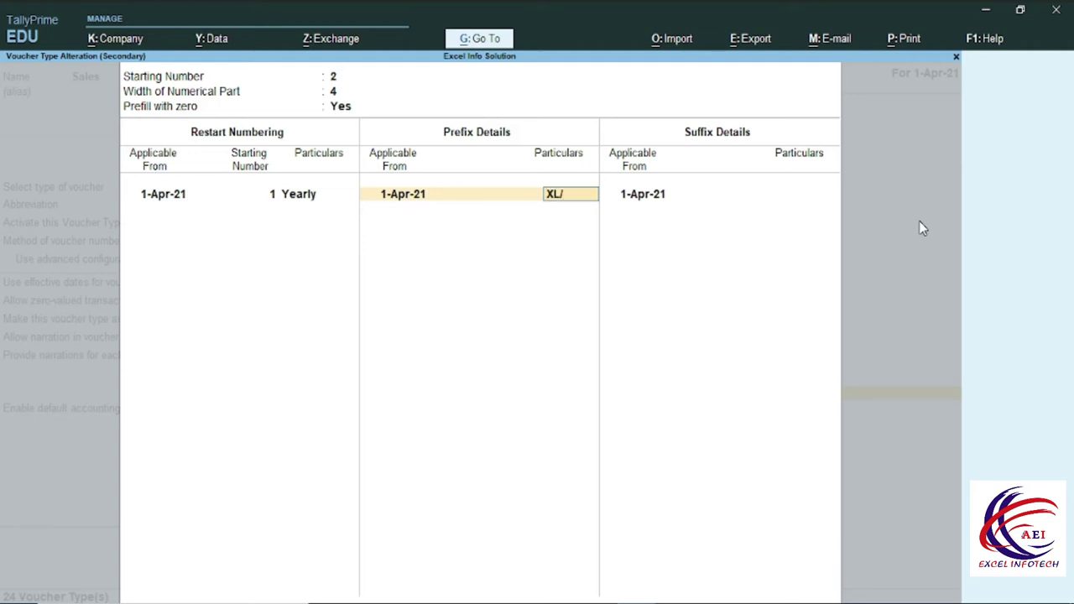
pyautogui.press('Return')
pyautogui.press('Return')
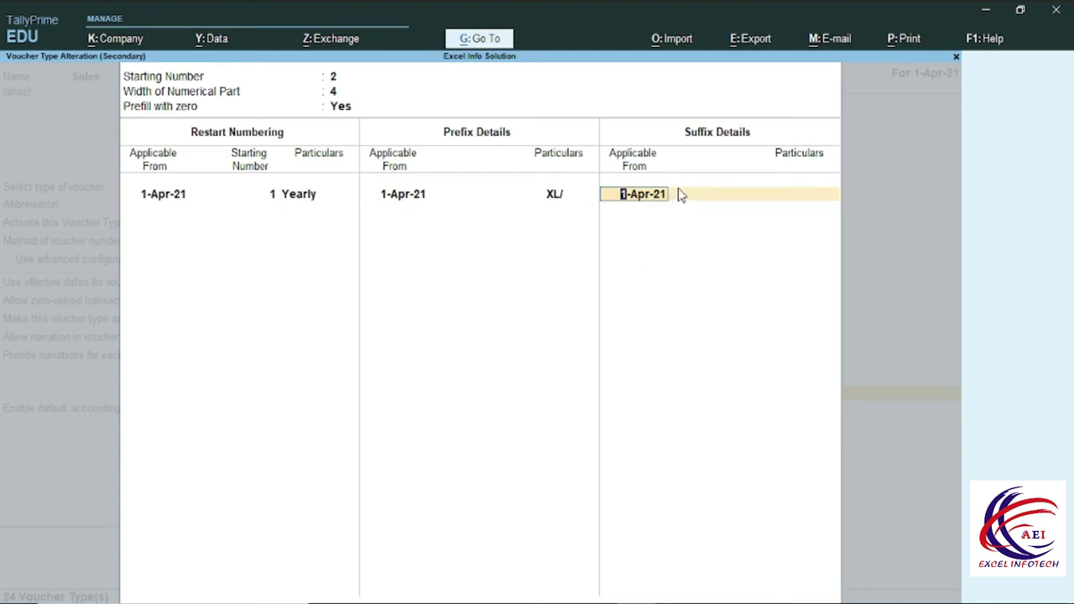
pyautogui.press('Return')
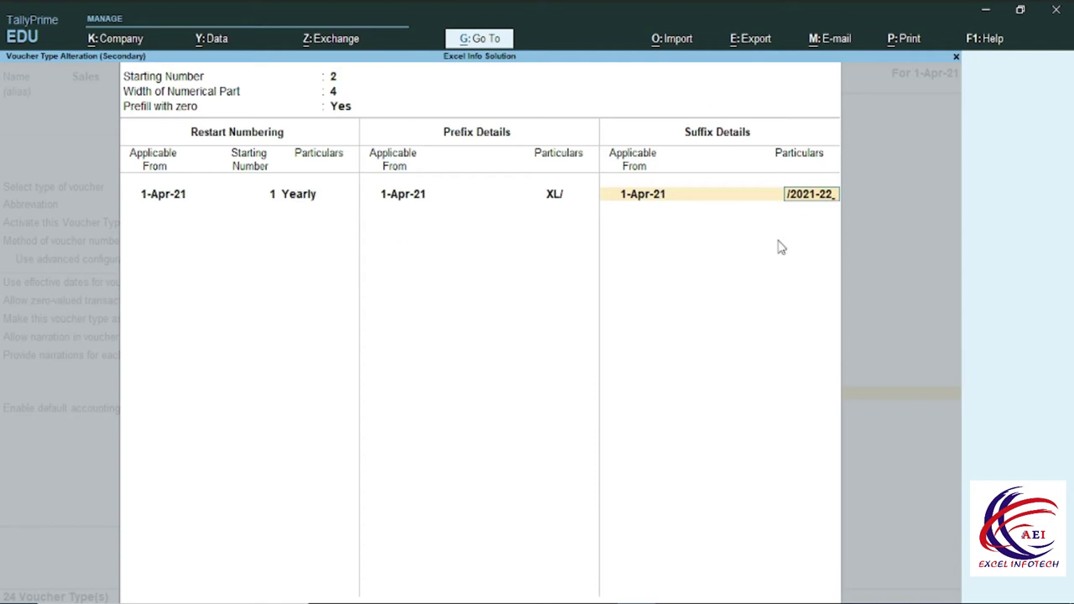
pyautogui.press('Return')
pyautogui.press('Return')
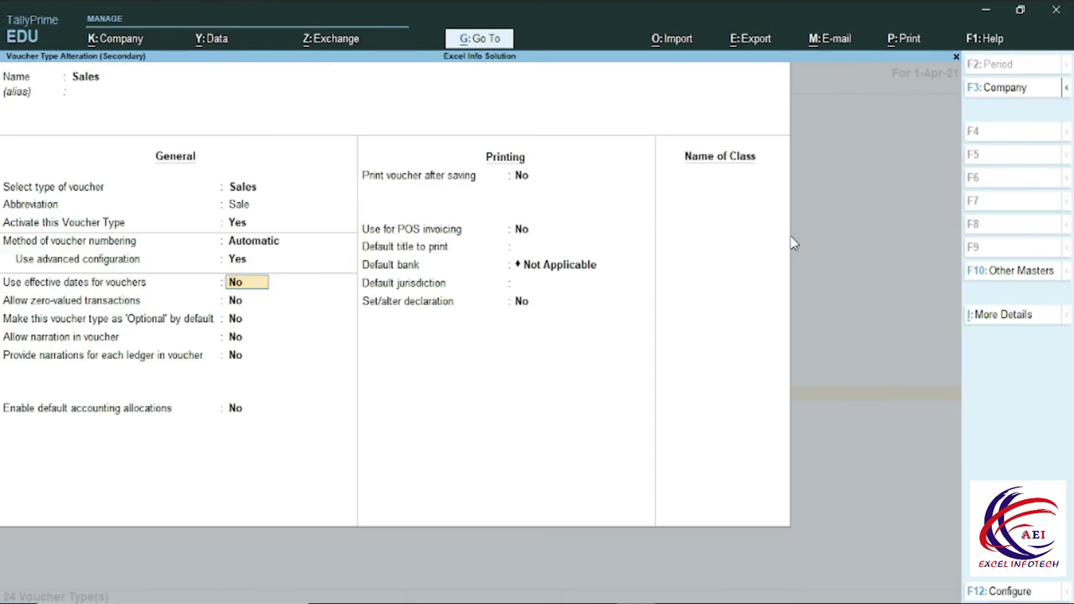
# Step: Accept the remaining Sales voucher type settings as they are, save the alteration and return to the Gateway of Tally
pyautogui.press('Return')
pyautogui.press('Return')
pyautogui.press('Return')
pyautogui.press('Return')
pyautogui.press('Return')
pyautogui.press('Return')
pyautogui.press('Return')
pyautogui.press('Return')
pyautogui.press('Return')
pyautogui.press('Return')
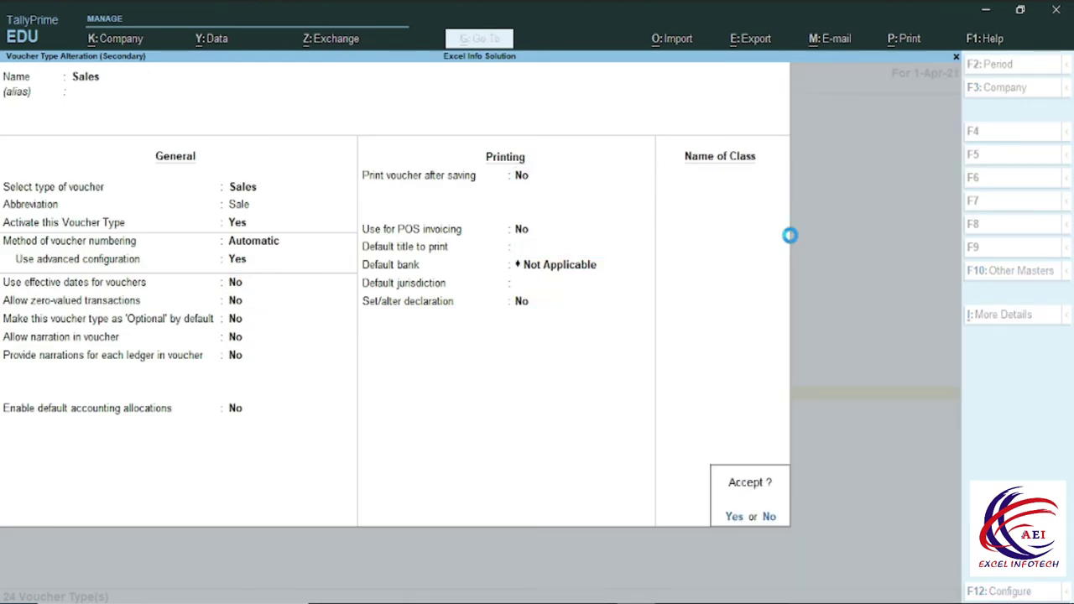
pyautogui.press('Return')
pyautogui.press('Escape')
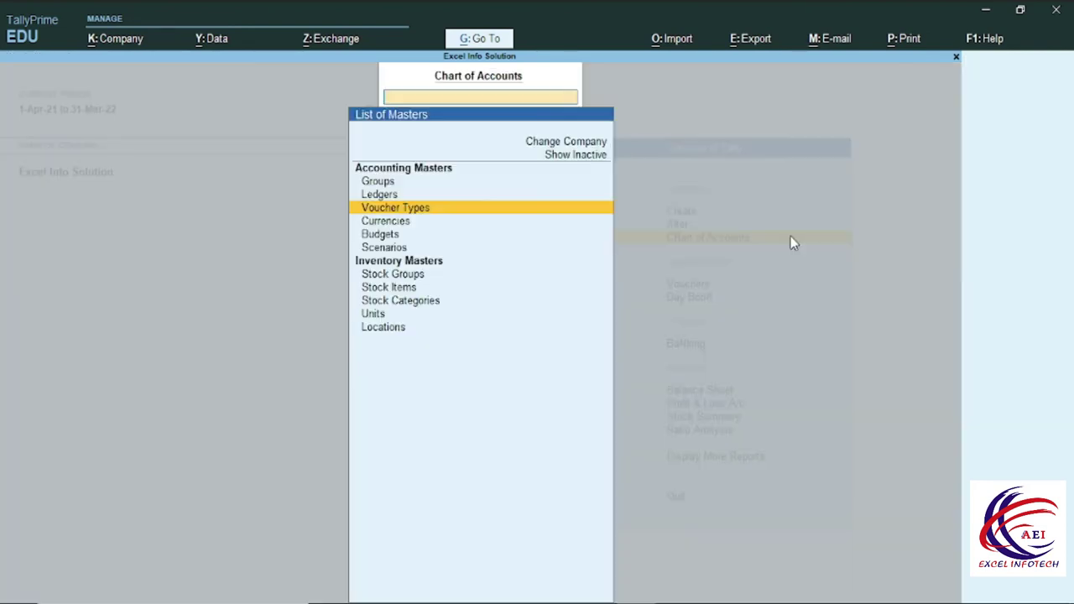
pyautogui.press('Escape')
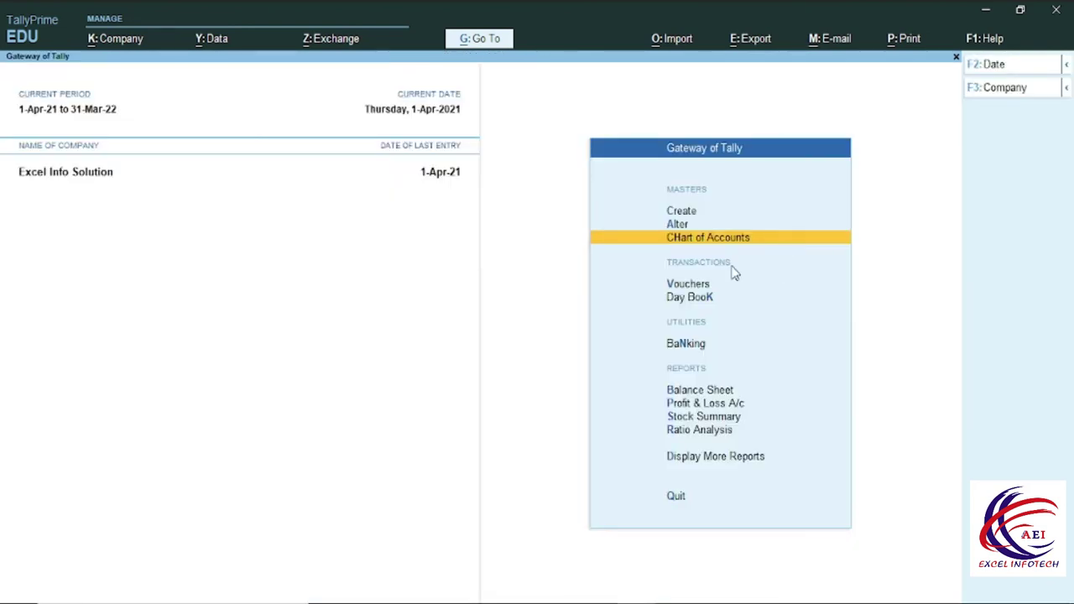
# Step: Start a sales voucher for the party Kamal Ind and accept its dispatch and party details as they are
pyautogui.click(673, 286)
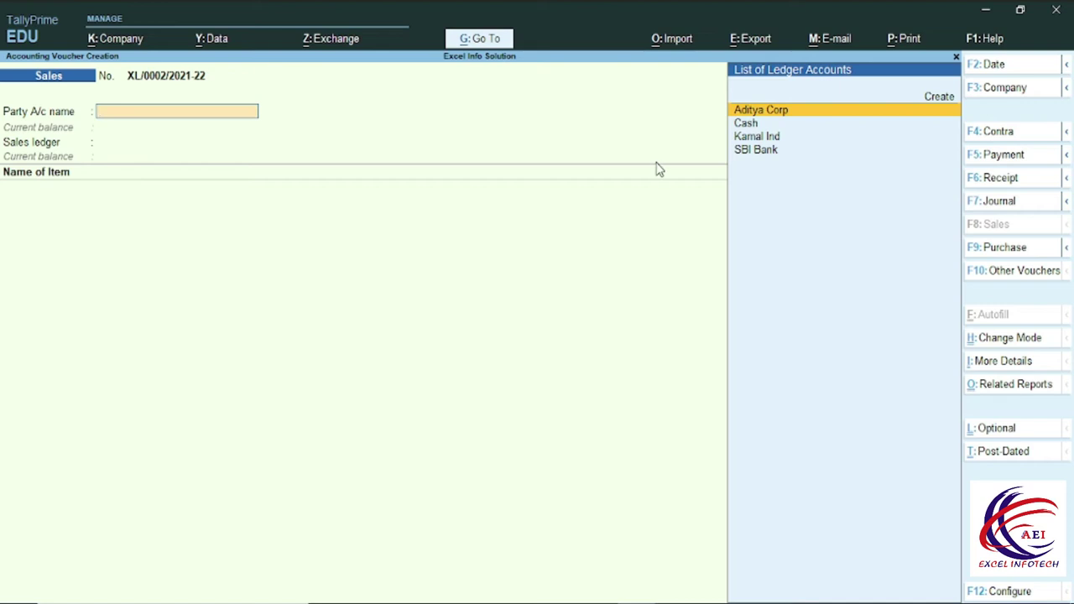
pyautogui.press('Down')
pyautogui.press('Down')
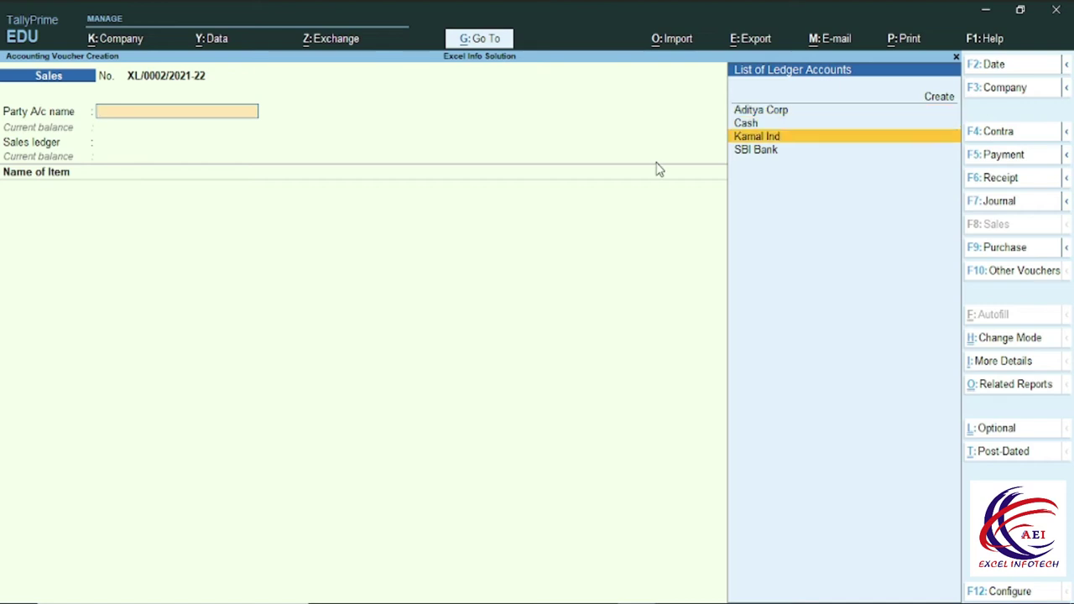
pyautogui.press('Return')
pyautogui.press('Return')
pyautogui.press('Return')
pyautogui.press('Return')
pyautogui.press('Return')
pyautogui.press('Return')
pyautogui.press('Return')
pyautogui.press('Return')
pyautogui.press('Return')
pyautogui.press('Return')
pyautogui.press('Return')
pyautogui.press('Return')
pyautogui.press('Return')
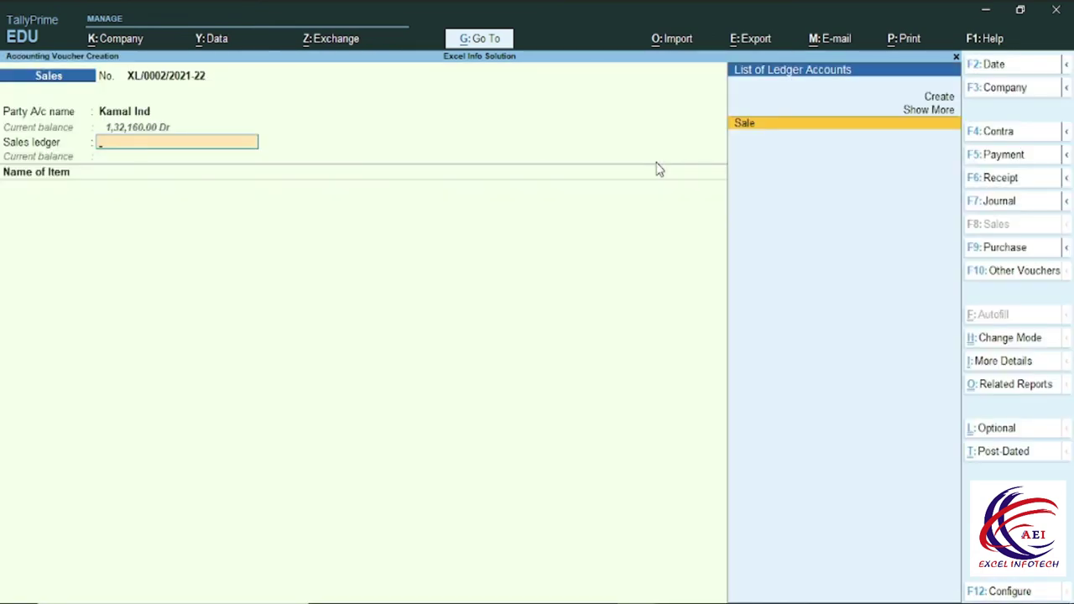
# Step: Use the Sale ledger and add stock item J5 with a quantity of 1 at its default rate
pyautogui.press('Return')
pyautogui.press('Down')
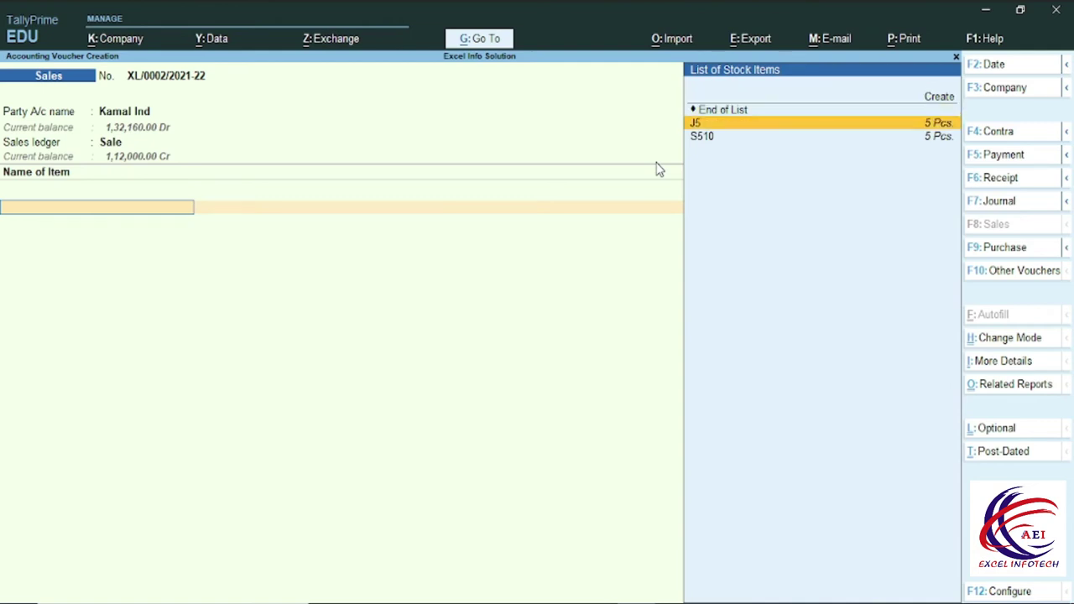
pyautogui.press('Return')
pyautogui.press('Return')
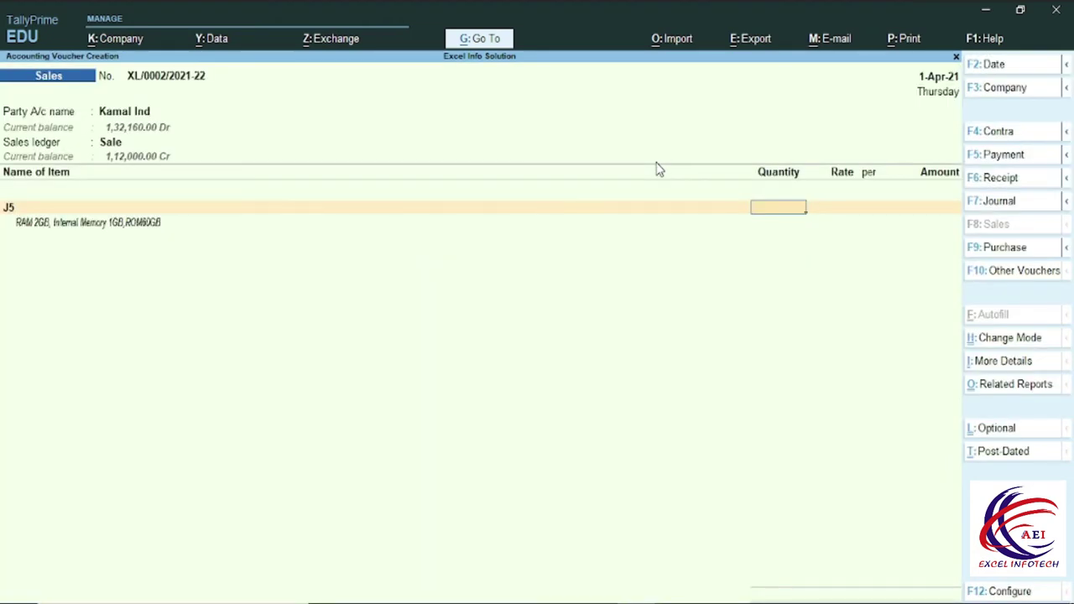
pyautogui.write('1')
pyautogui.press('Return')
pyautogui.press('Return')
pyautogui.press('Return')
pyautogui.press('Return')
pyautogui.press('Return')
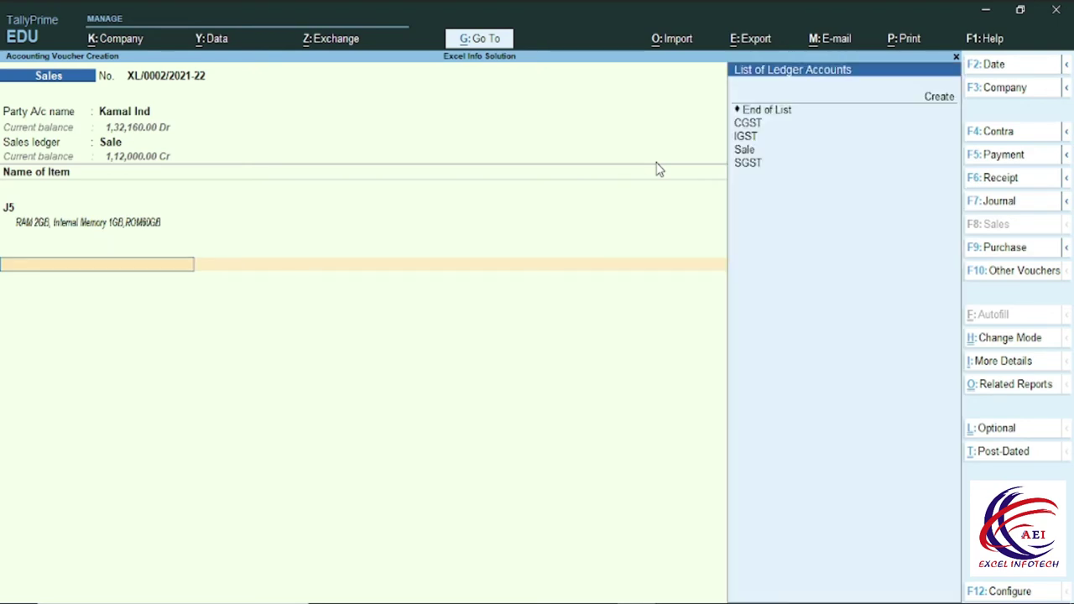
# Step: Add the IGST ledger to the sales voucher with its automatically calculated tax amount
pyautogui.press('Down')
pyautogui.press('Down')
pyautogui.press('Return')
pyautogui.press('Return')
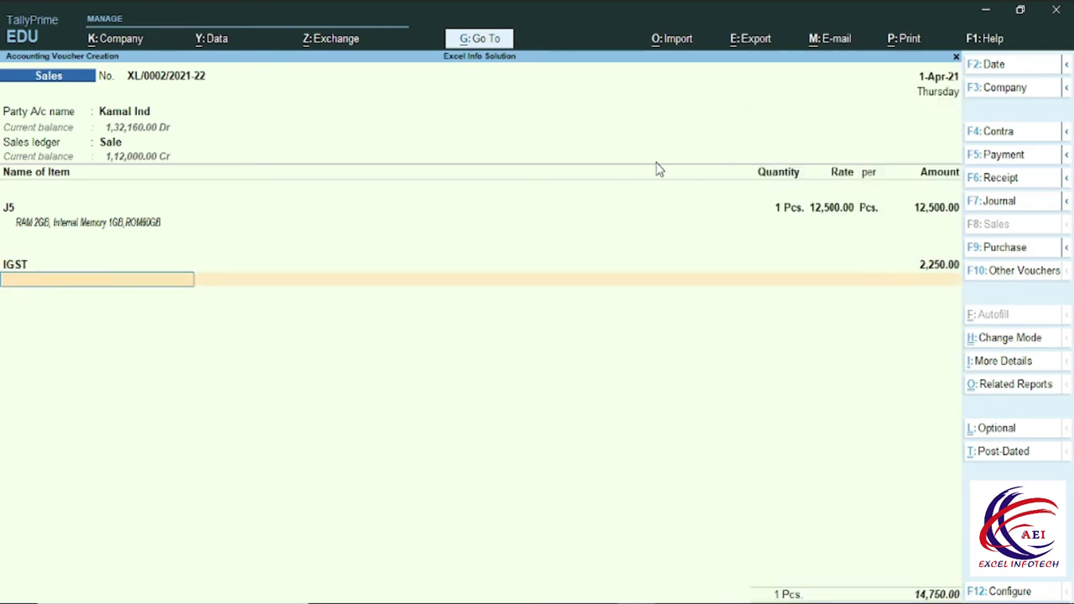
# Step: Accept the bill-wise details for Kamal Ind as a New Ref and save the sales voucher
pyautogui.press('Return')
pyautogui.press('Return')
pyautogui.press('Return')
pyautogui.press('Return')
pyautogui.press('Return')
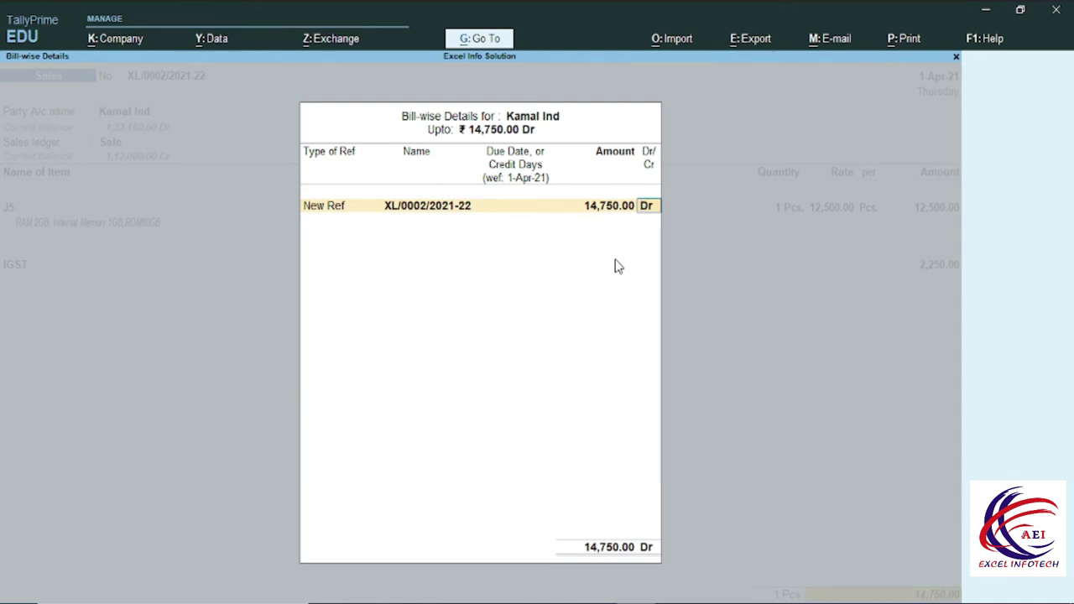
pyautogui.press('Return')
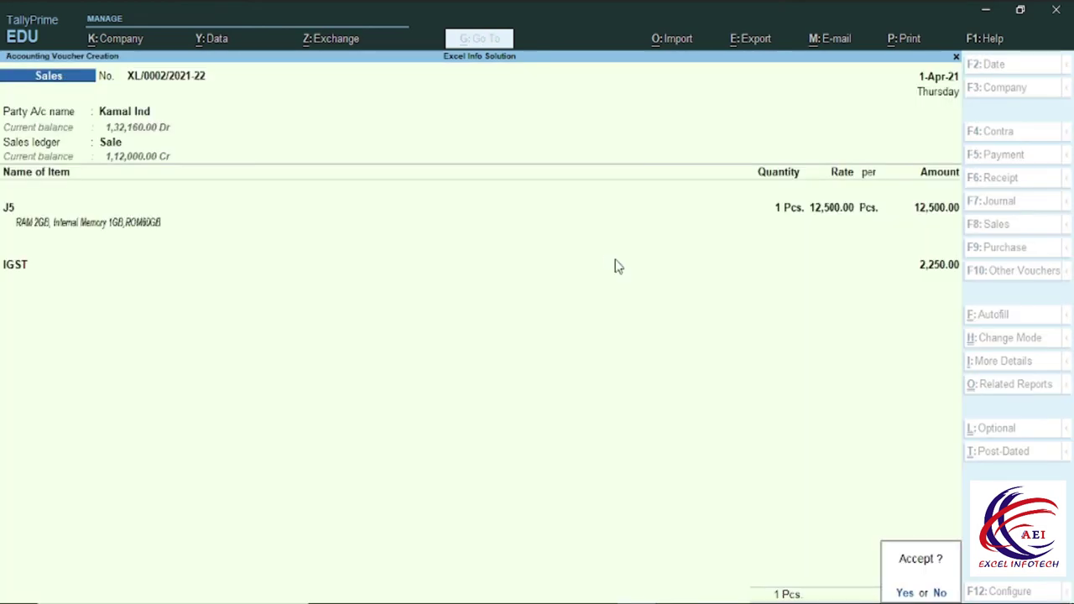
pyautogui.press('Return')
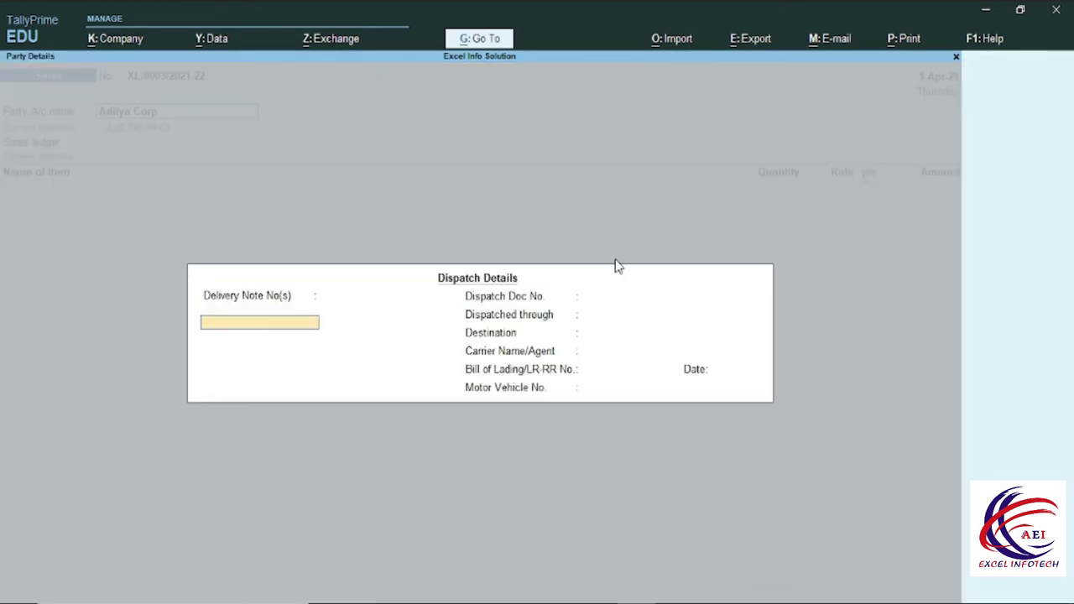
# Step: Check the automatic number of the next sales voucher with Aditya Corp as the party, and leave without saving it
pyautogui.press('Return')
pyautogui.press('Return')
pyautogui.press('Return')
pyautogui.press('Return')
pyautogui.press('Return')
pyautogui.press('Return')
pyautogui.press('Return')
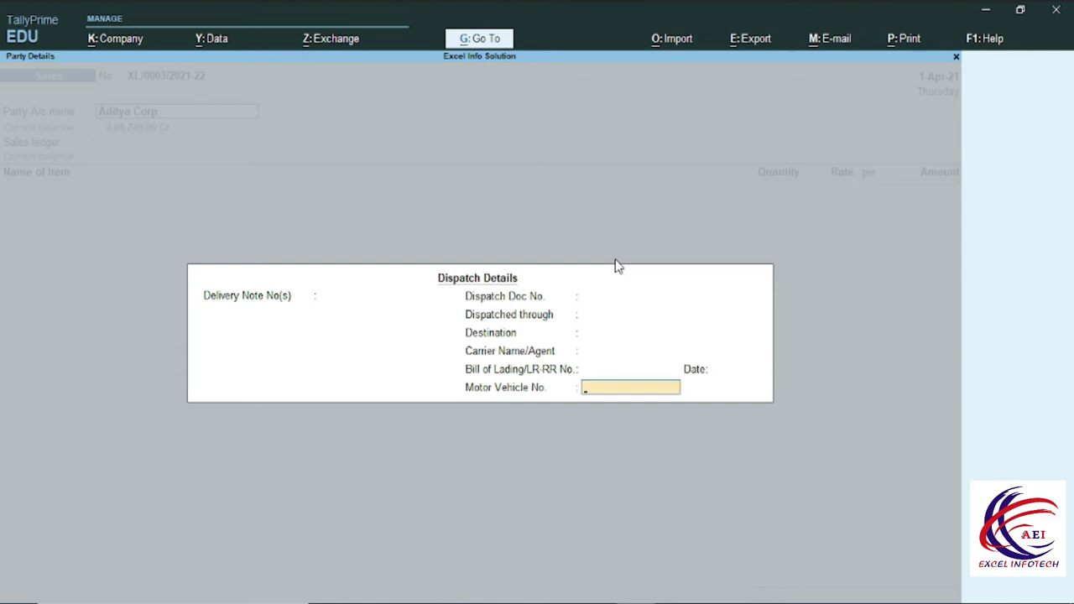
pyautogui.press('Return')
pyautogui.press('Return')
pyautogui.press('Return')
pyautogui.press('Return')
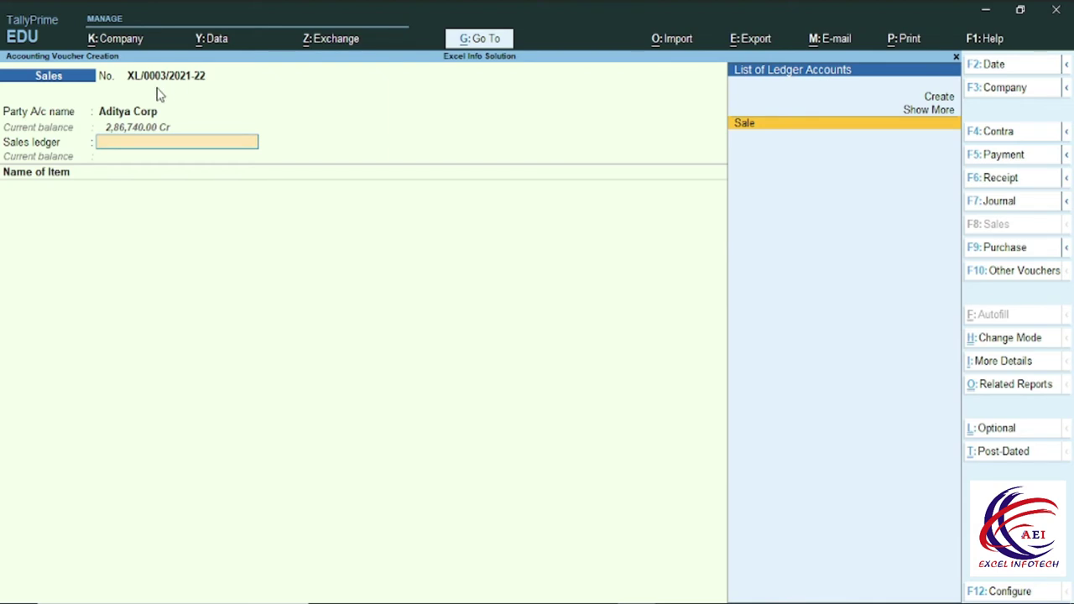
pyautogui.press('Escape')
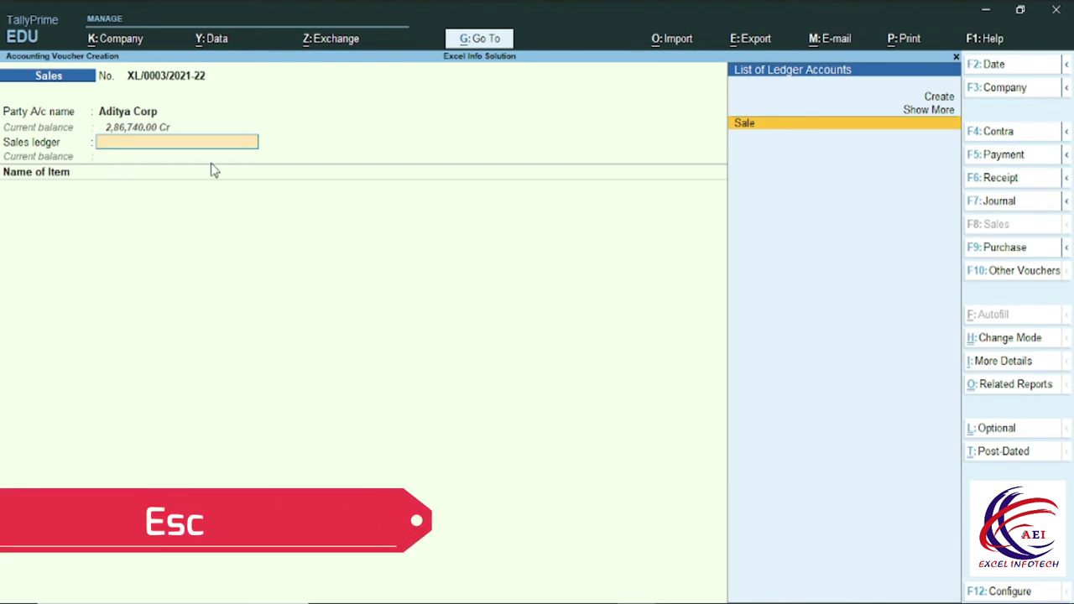
pyautogui.press('Escape')
pyautogui.press('Escape')
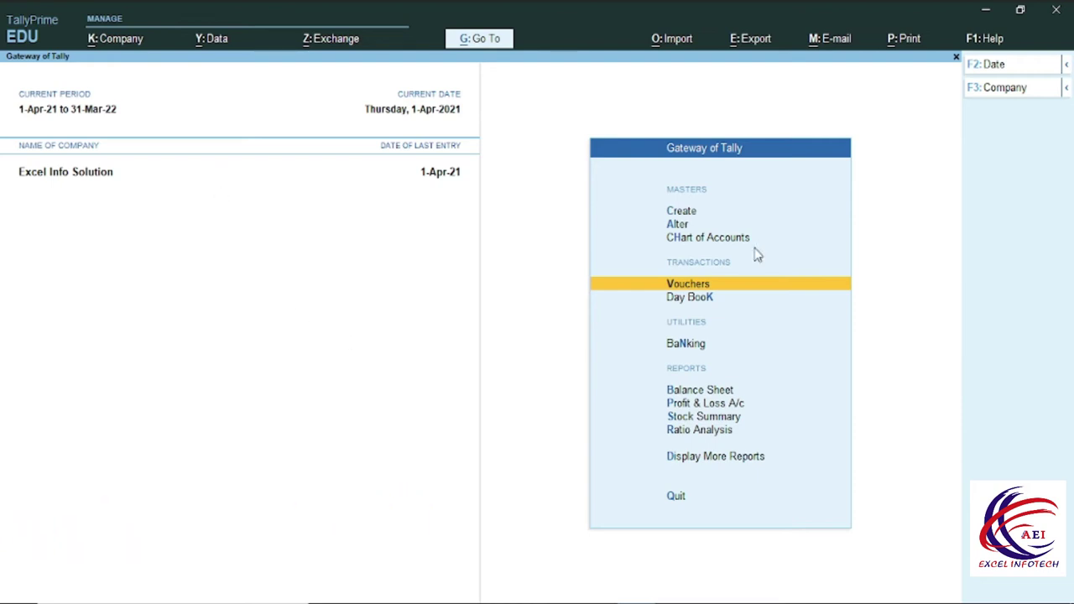
# Step: Alter the Sales voucher type so that the use of effective dates for vouchers is set to Yes
pyautogui.click(693, 238)
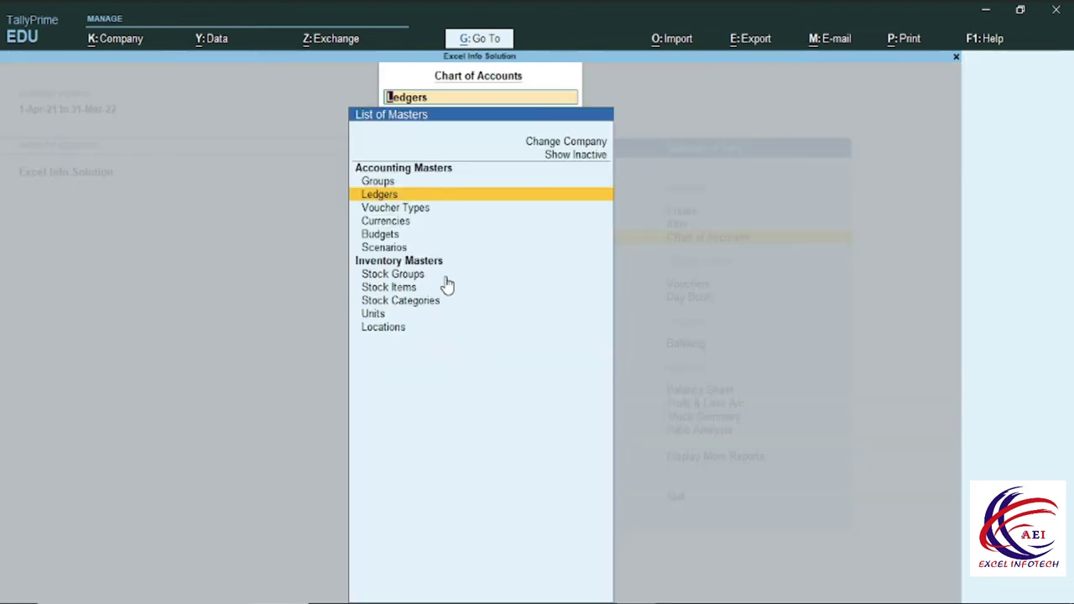
pyautogui.click(400, 212)
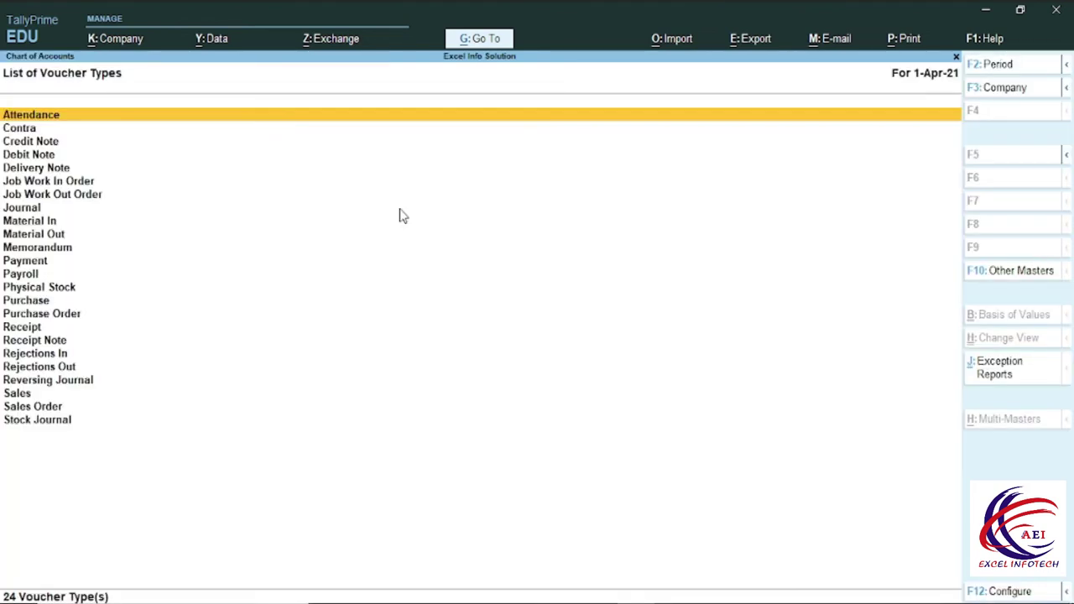
pyautogui.click(21, 394)
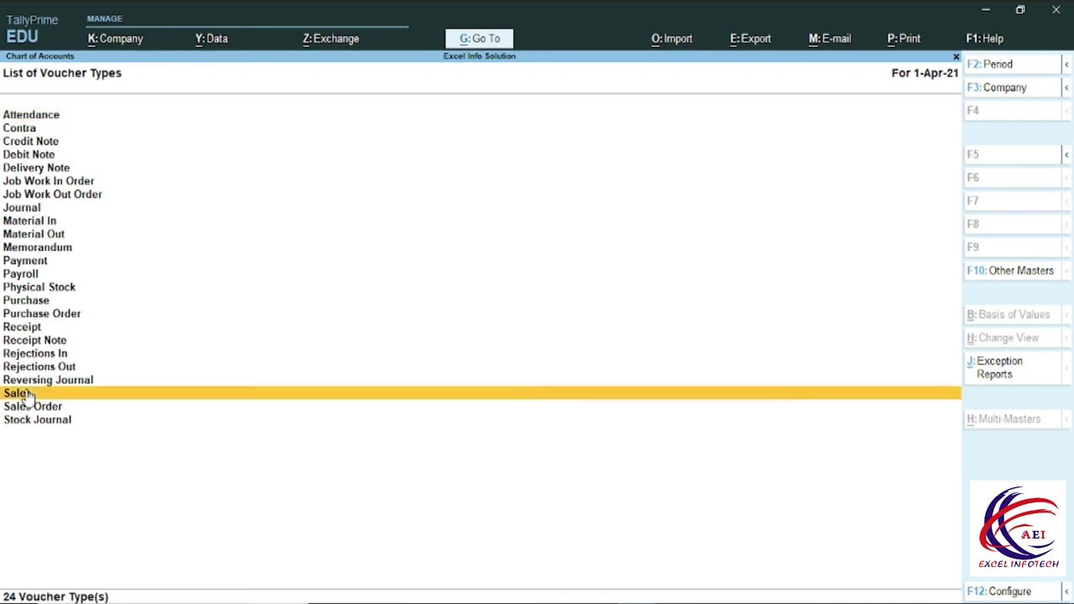
pyautogui.click(27, 396)
pyautogui.press('Return')
pyautogui.press('Return')
pyautogui.press('Return')
pyautogui.press('Return')
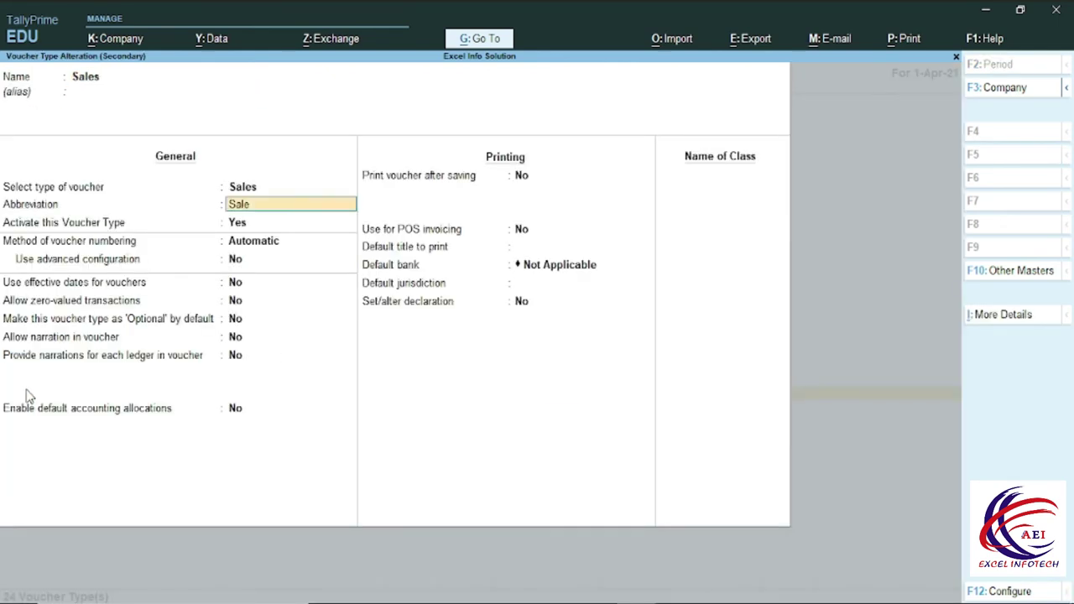
pyautogui.press('Return')
pyautogui.press('Return')
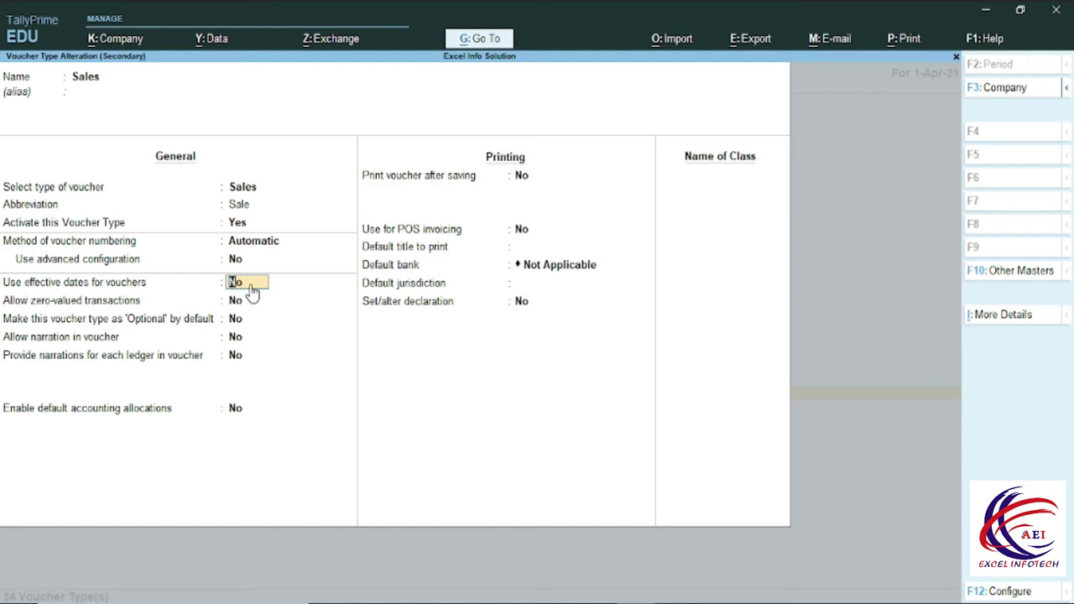
pyautogui.write('y')
pyautogui.press('Return')
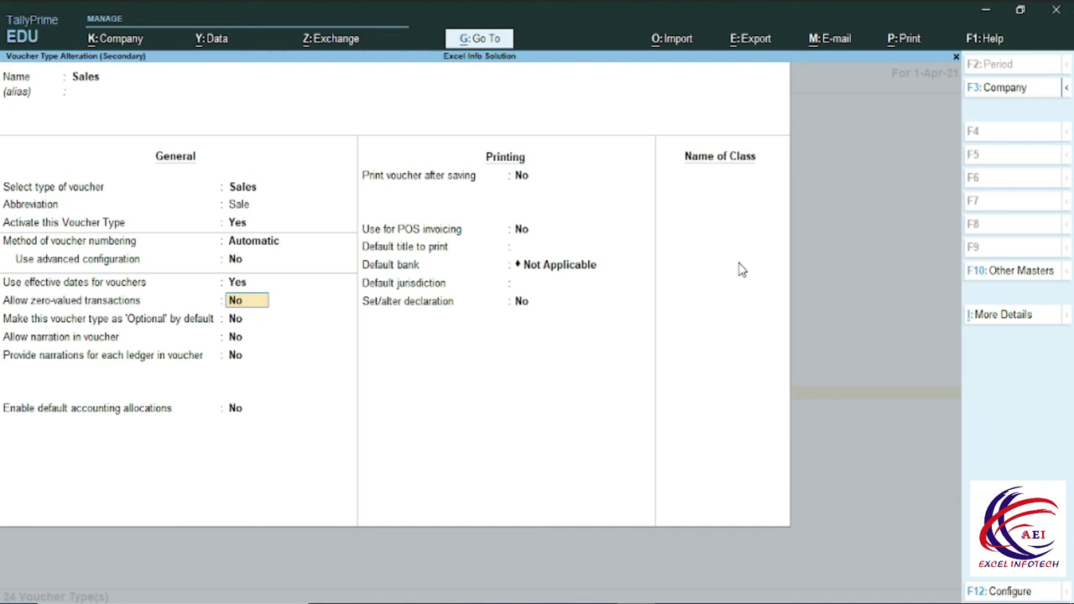
# Step: Save the Sales voucher type alteration and return to the Gateway of Tally
pyautogui.press('alt')
pyautogui.press('Escape')
pyautogui.press('Escape')
pyautogui.press('Escape')
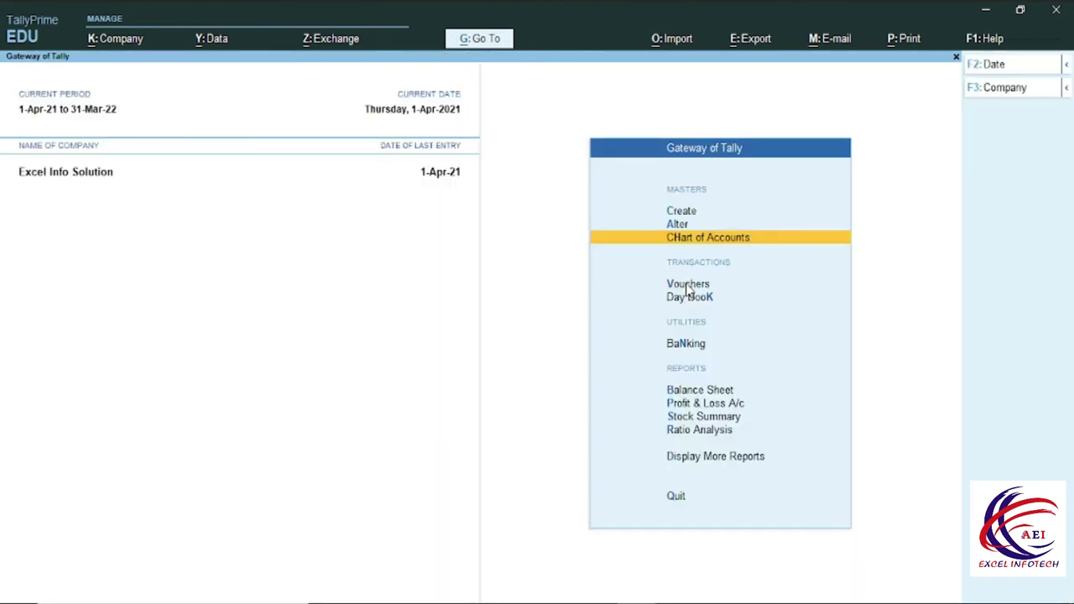
# Step: Start a sales voucher for Kamal Ind, accepting the party details, and use the Sale ledger
pyautogui.click(688, 287)
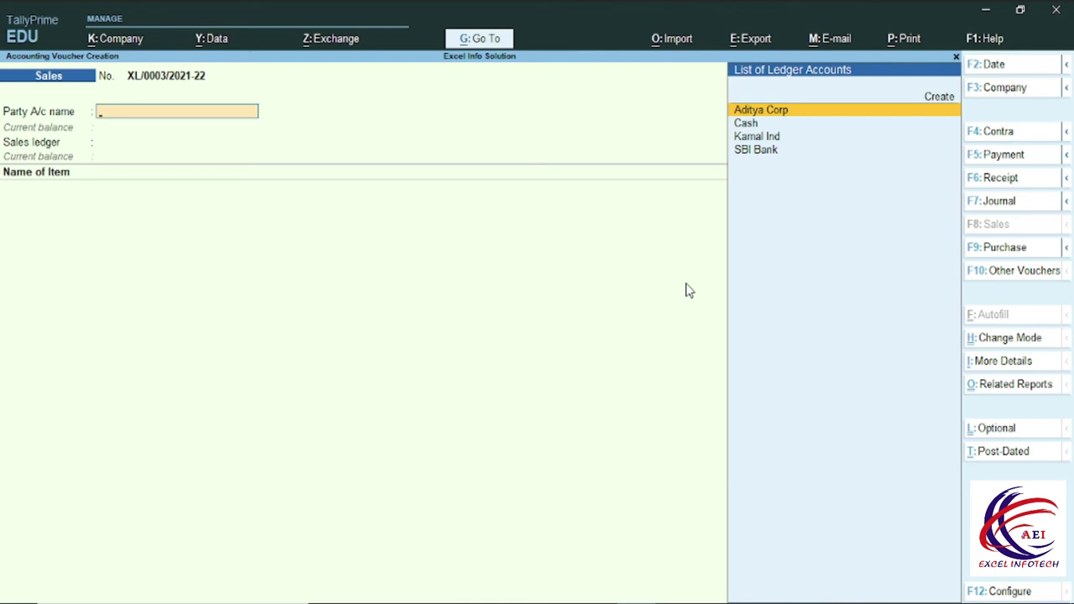
pyautogui.press('Down')
pyautogui.press('Down')
pyautogui.press('Return')
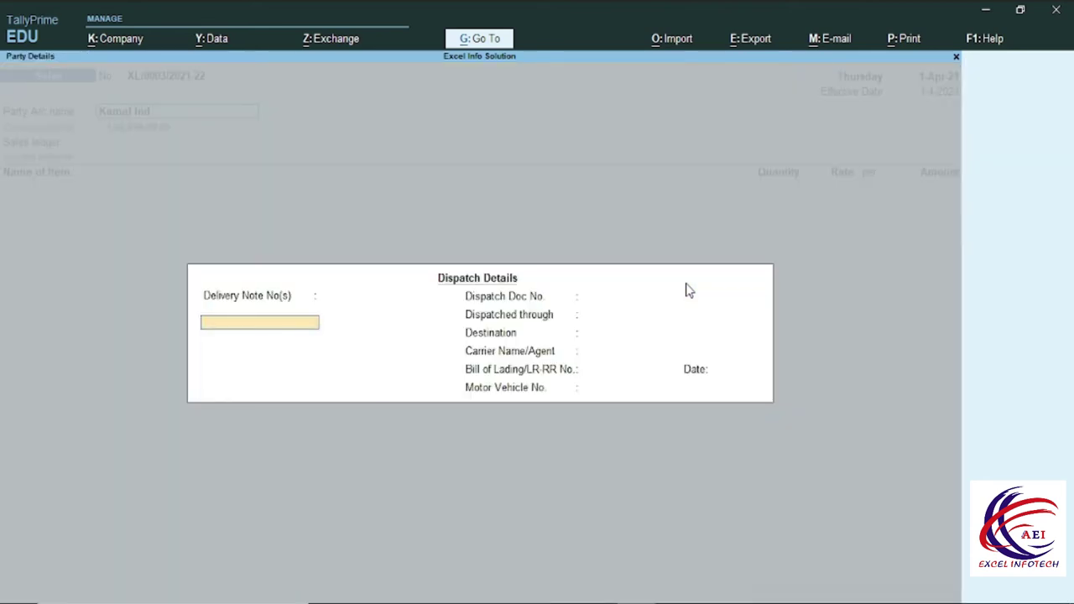
pyautogui.hotkey('ctrl', 'a')
pyautogui.hotkey('ctrl', 'a')
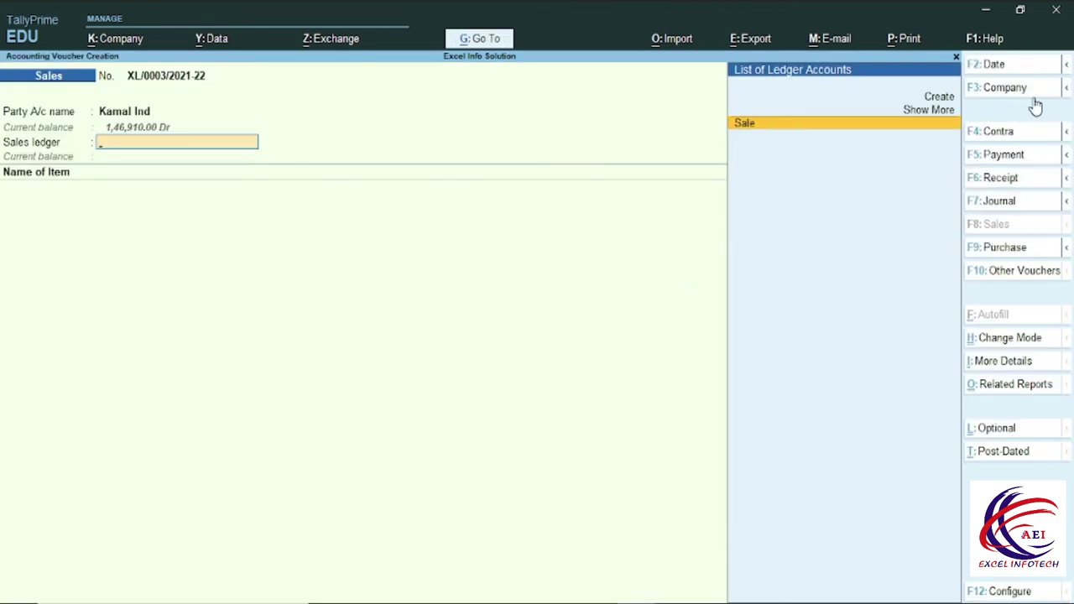
pyautogui.press('Return')
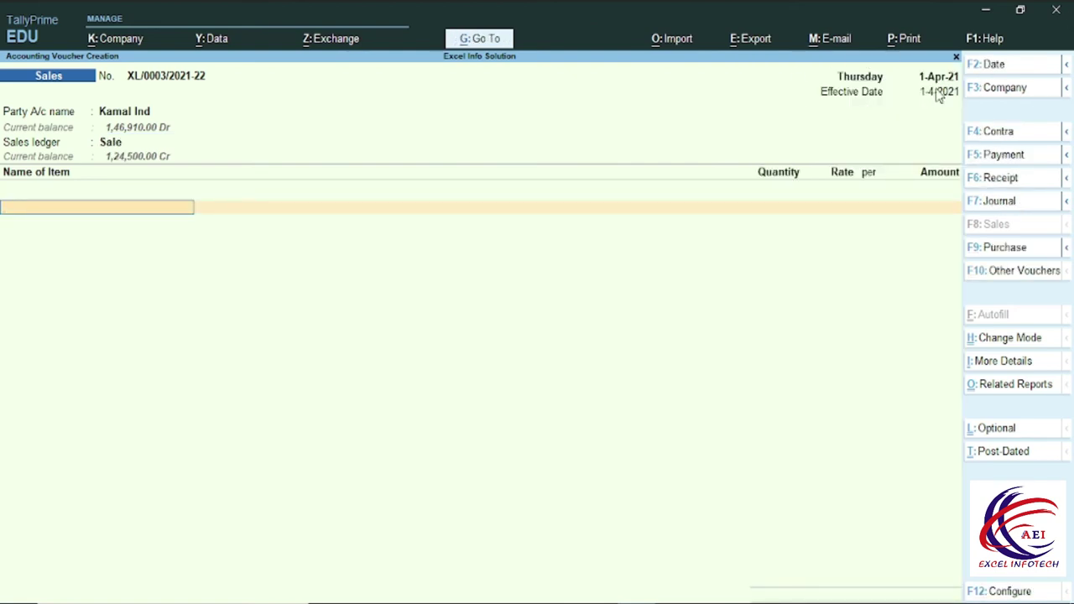
# Step: Set the voucher date to 1-4-2021 and the effective date to 2-4-2021, and leave the voucher without saving
pyautogui.press('F2')
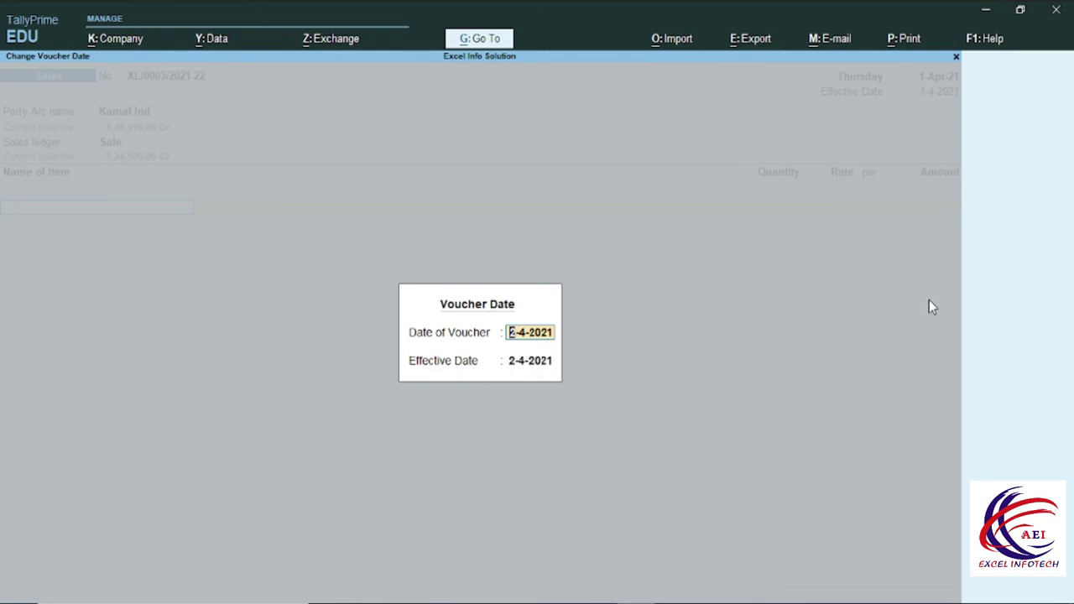
pyautogui.write('1')
pyautogui.press('Return')
pyautogui.write('2')
pyautogui.press('Return')
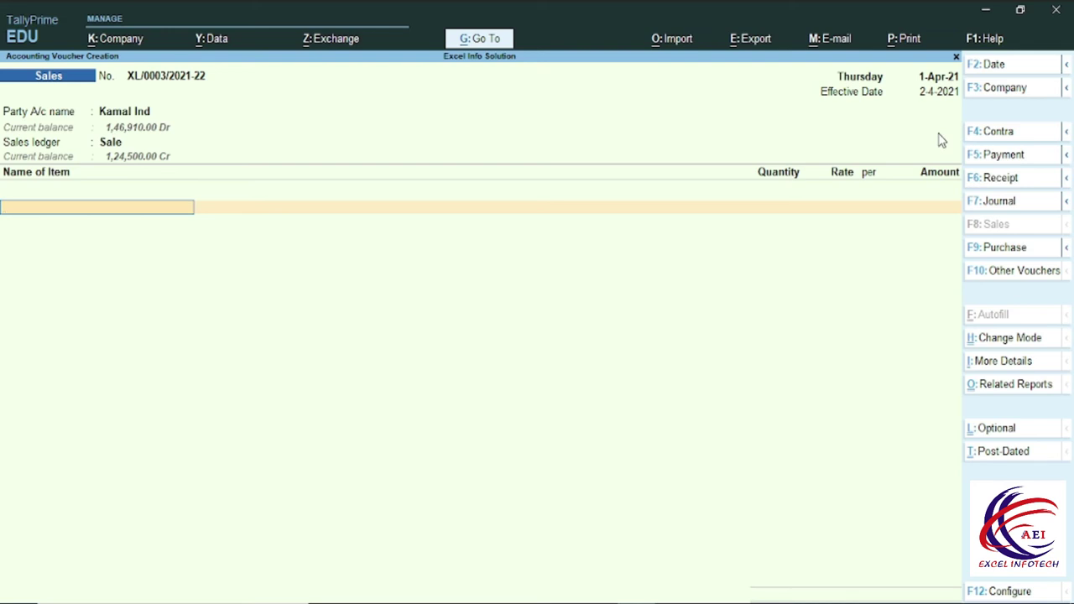
pyautogui.press('Escape')
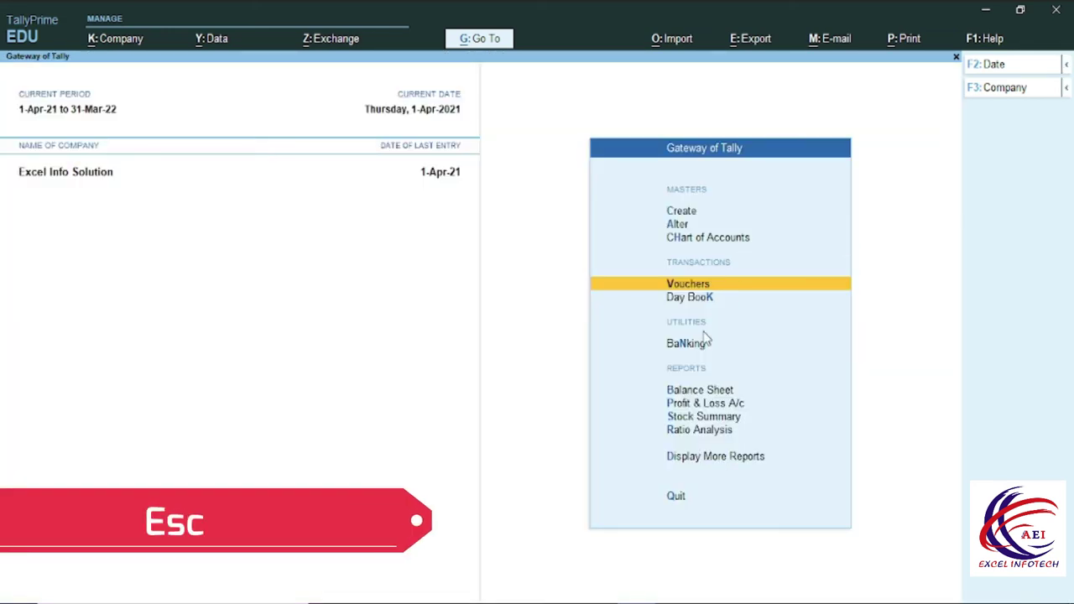
# Step: Set the Sales voucher type to allow zero-valued transactions, save the alteration and return to the Gateway of Tally
pyautogui.click(685, 239)
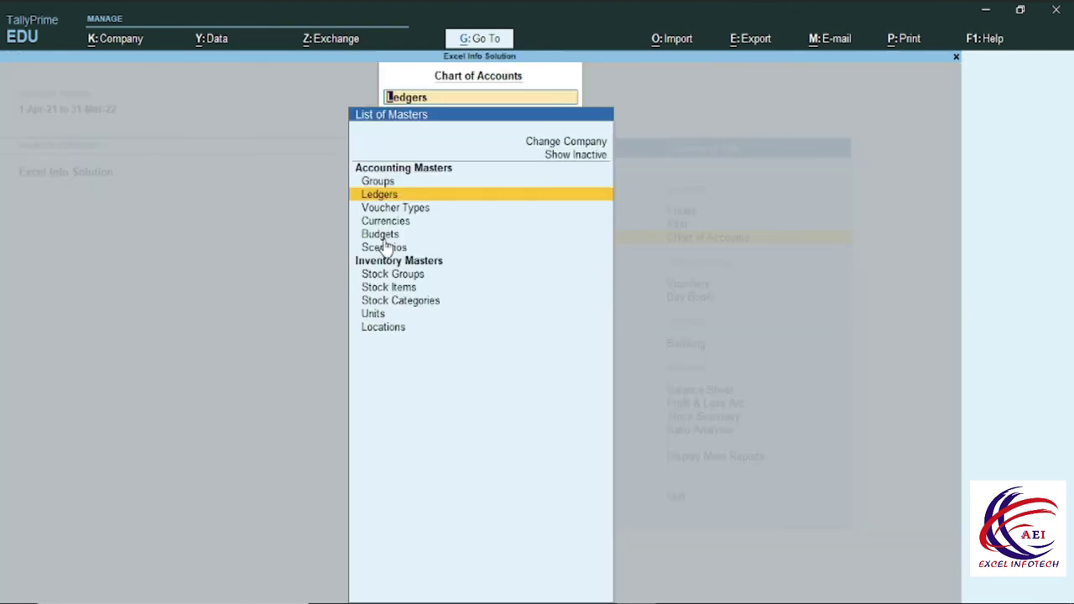
pyautogui.click(396, 211)
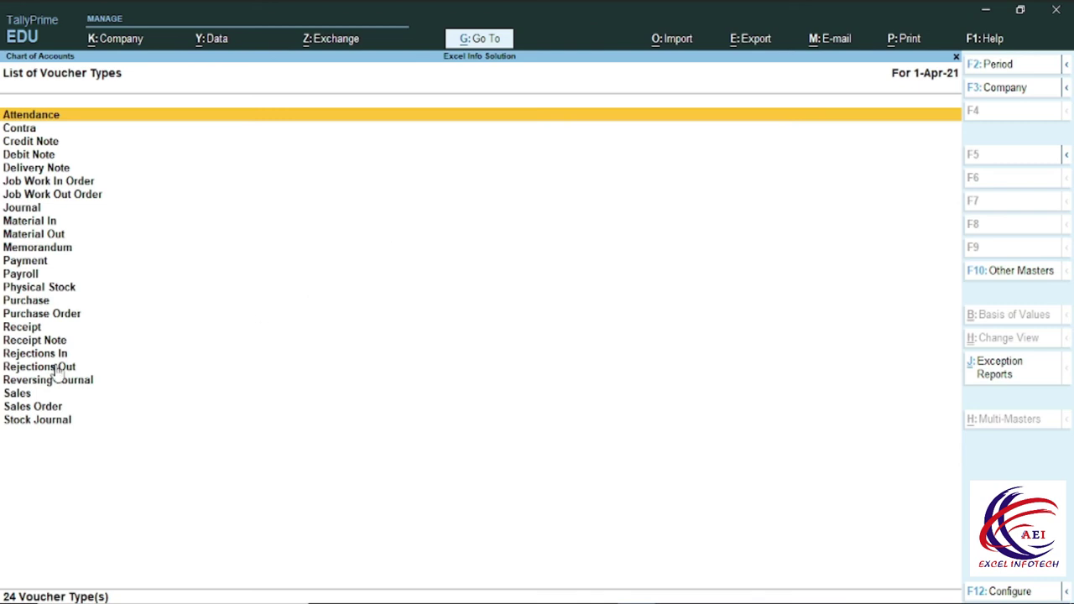
pyautogui.click(15, 393)
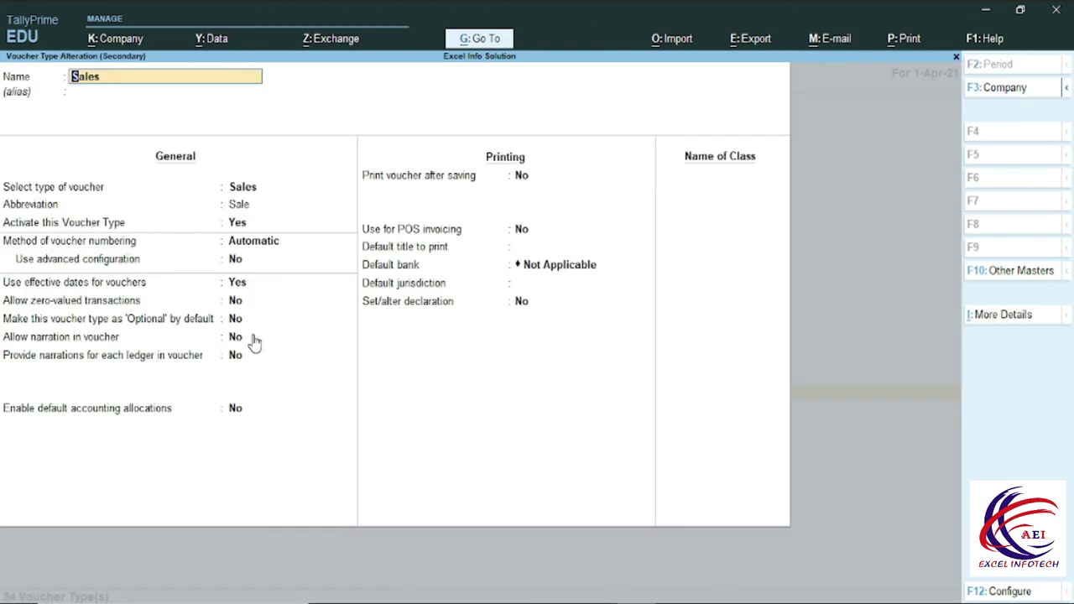
pyautogui.click(35, 303)
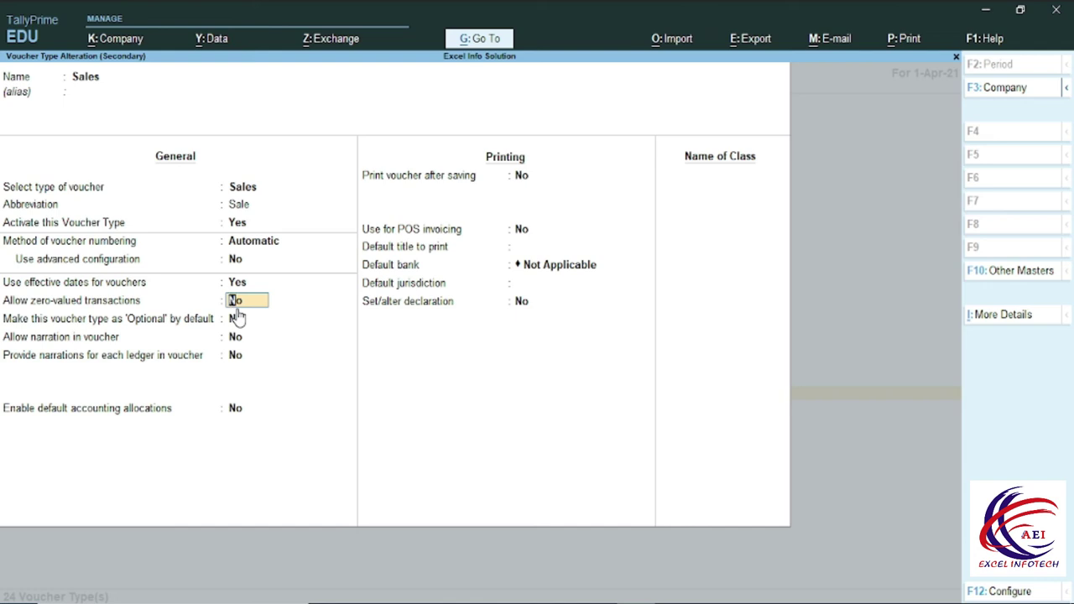
pyautogui.write('y')
pyautogui.press('Return')
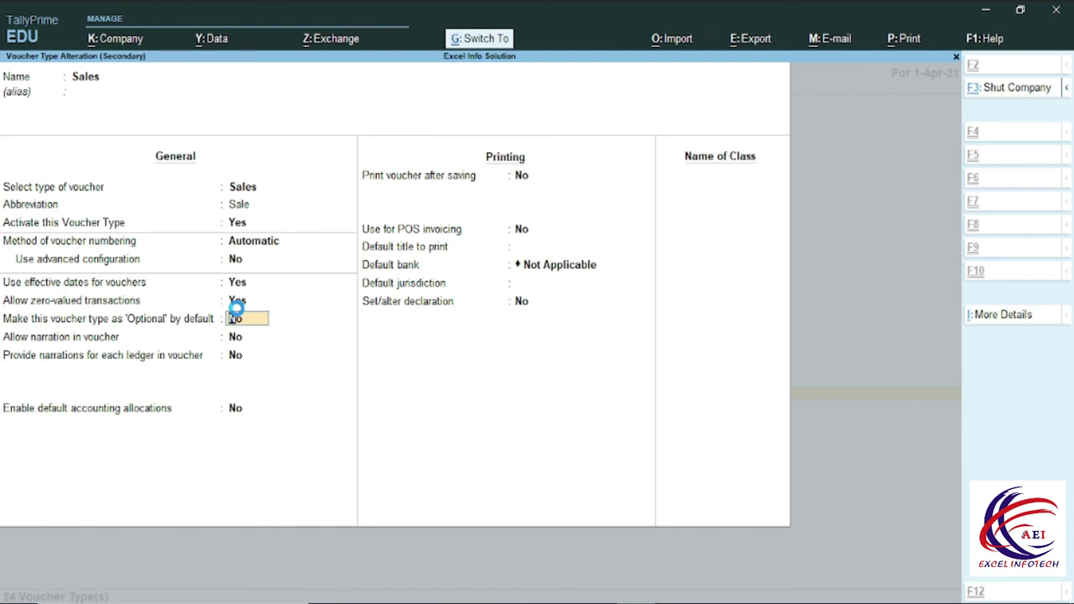
pyautogui.hotkey('ctrl', 'a')
pyautogui.press('Escape')
pyautogui.press('Escape')
# Step: Start a new sales voucher for Kamal Ind, accept the dispatch and party details, and choose the Sale ledger
pyautogui.click(689, 283)
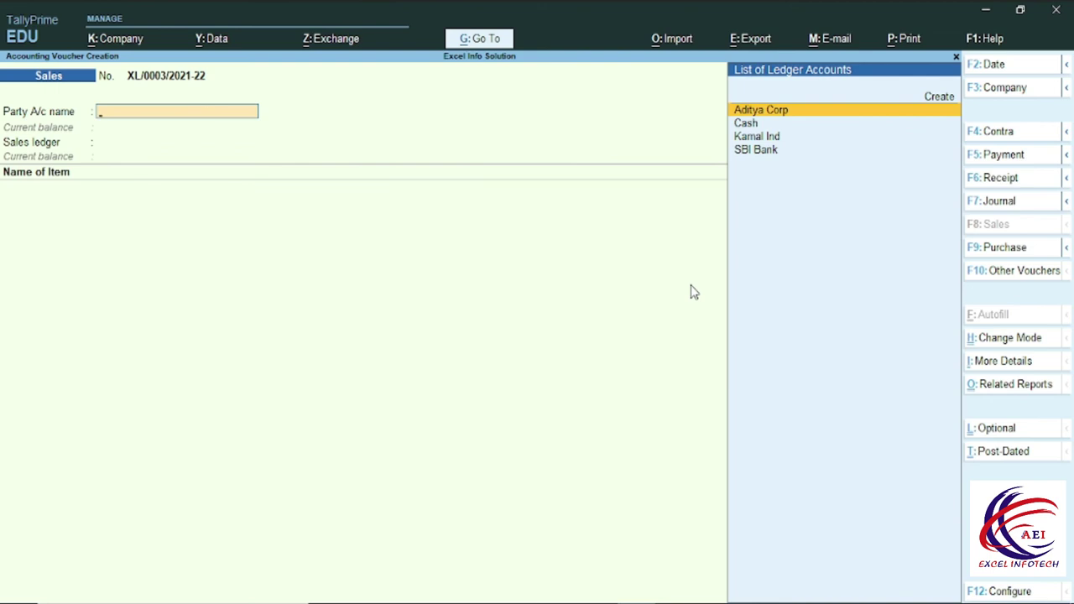
pyautogui.press('Down')
pyautogui.press('Down')
pyautogui.press('Down')
pyautogui.press('Up')
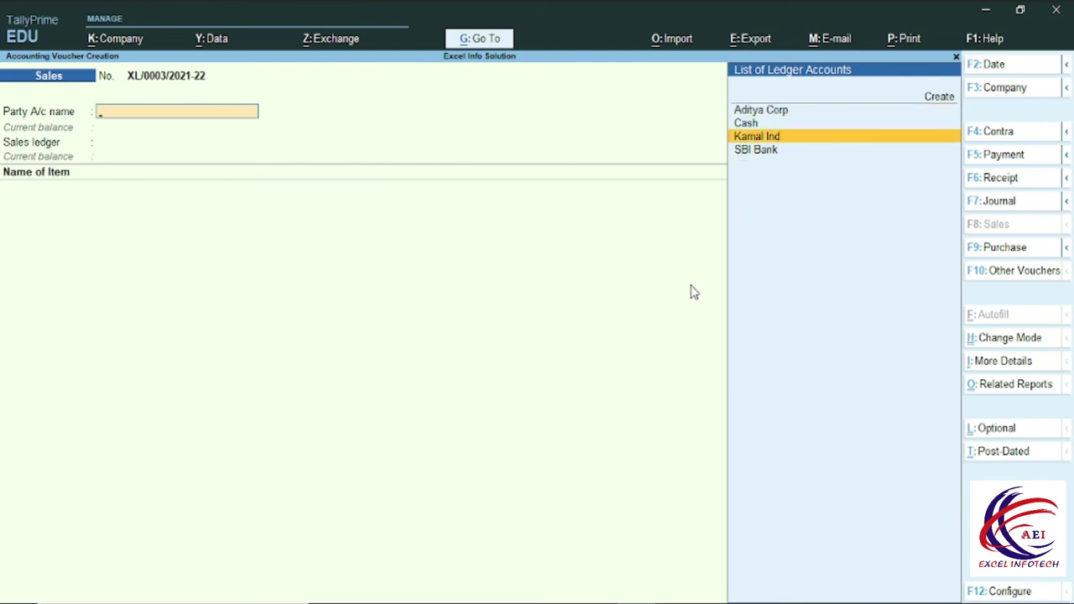
pyautogui.press('Return')
pyautogui.press('Return')
pyautogui.press('Return')
pyautogui.press('Return')
pyautogui.press('Return')
pyautogui.press('Return')
pyautogui.press('Return')
pyautogui.press('Return')
pyautogui.press('Return')
pyautogui.press('Return')
pyautogui.press('Return')
pyautogui.press('Return')
pyautogui.press('Return')
pyautogui.press('Return')
pyautogui.press('Return')
pyautogui.press('Return')
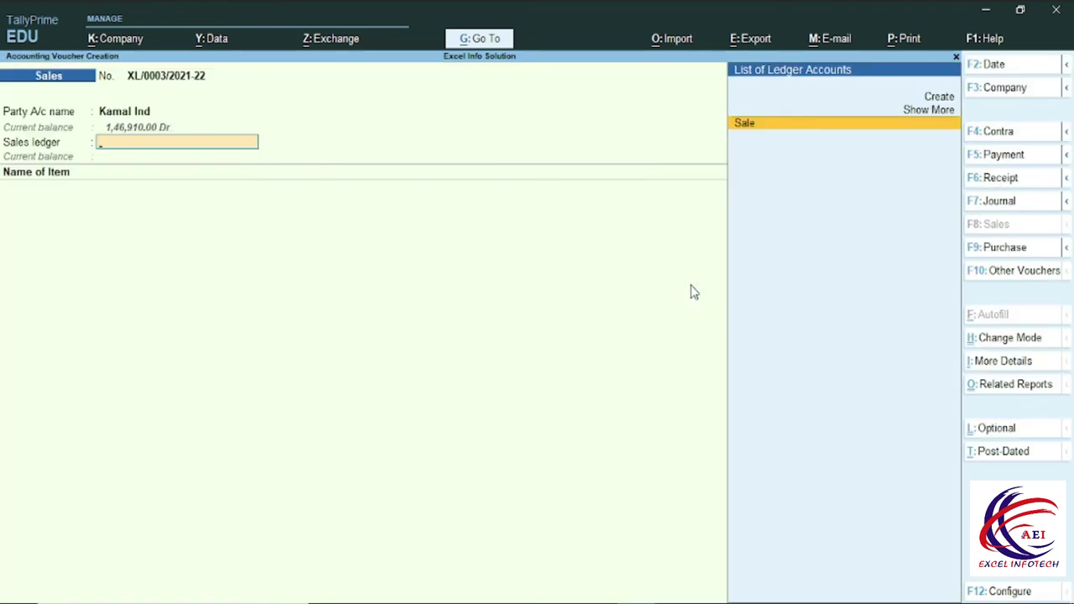
pyautogui.press('Return')
# Step: Add stock item S510 to the sales voucher with its existing description and a quantity of 1
pyautogui.press('Down')
pyautogui.press('Down')
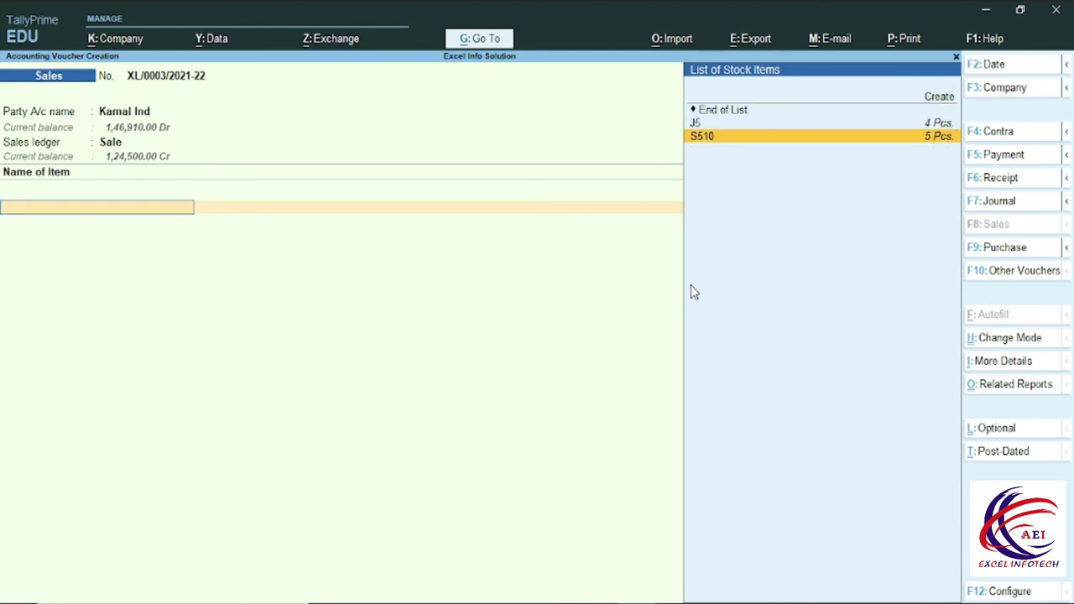
pyautogui.press('Return')
pyautogui.press('Return')
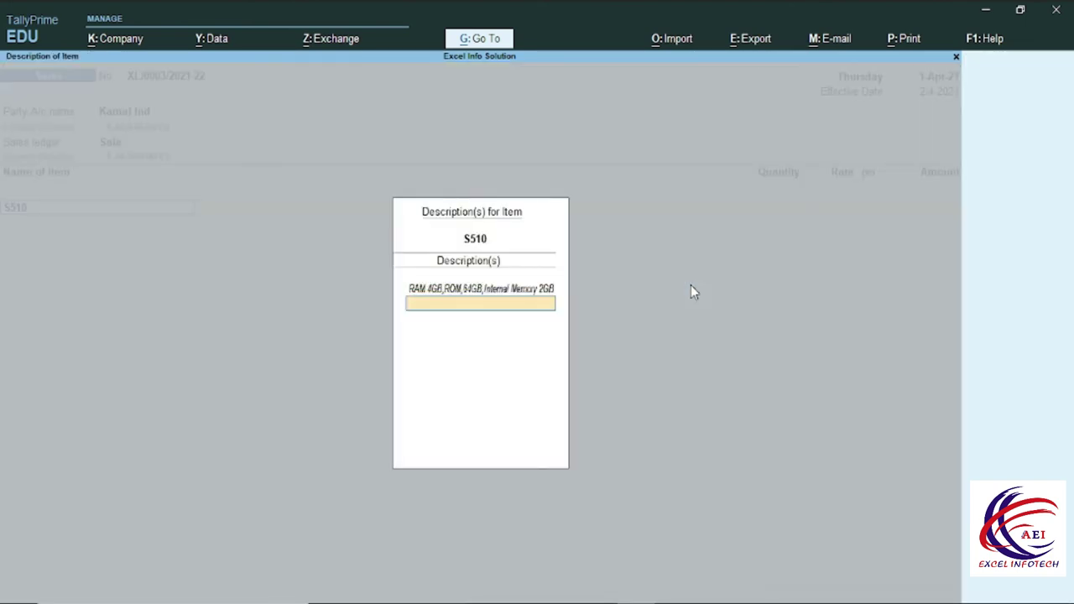
pyautogui.press('Return')
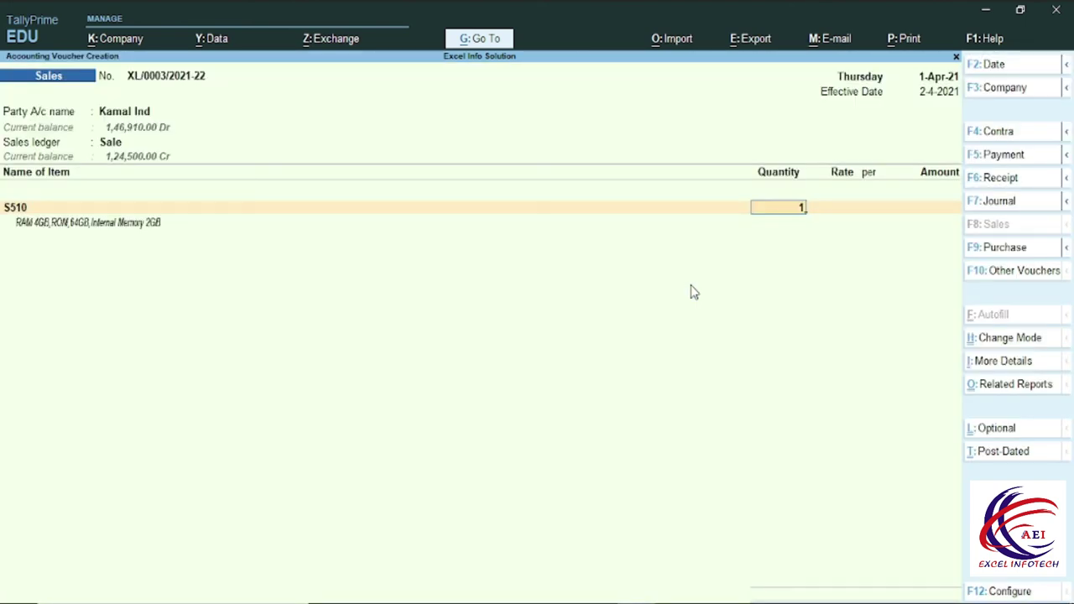
pyautogui.press('Return')
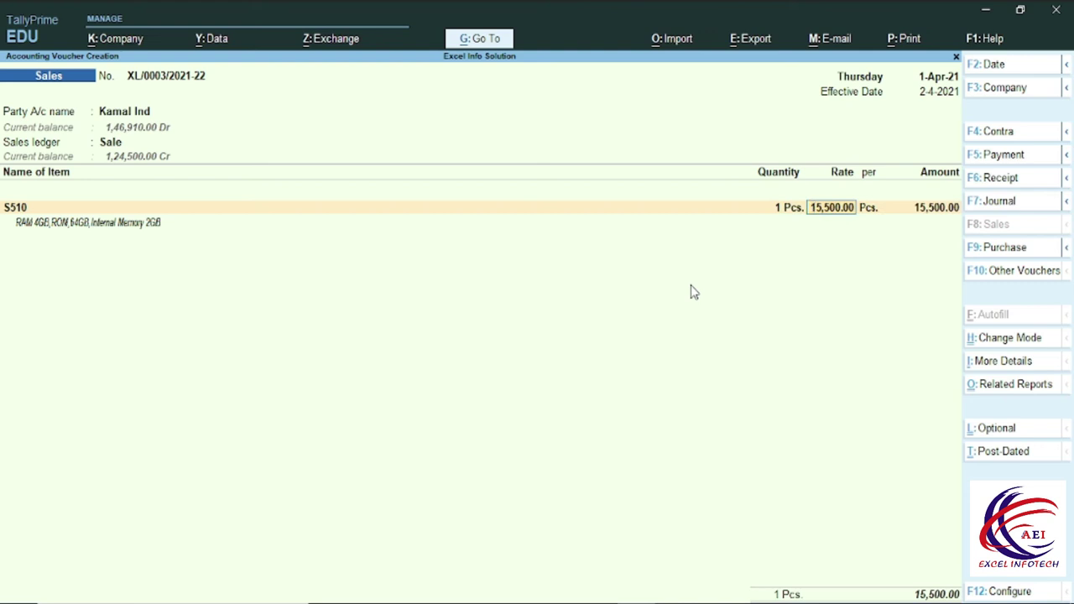
# Step: Clear the S510 rate and leave its amount blank to make the item line zero-valued
pyautogui.press('BackSpace')
pyautogui.press('Return')
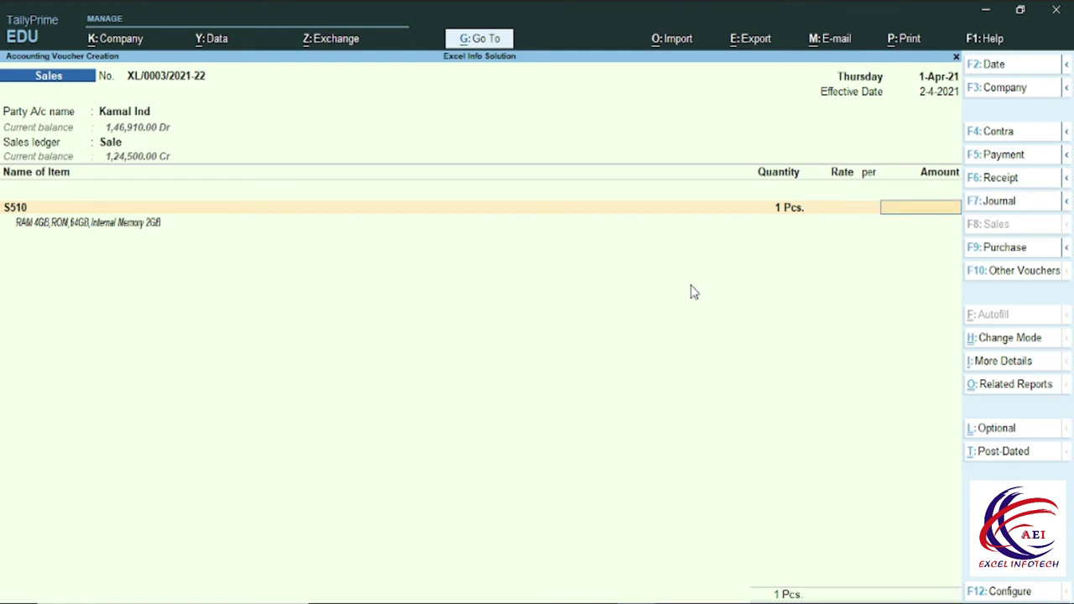
pyautogui.press('Return')
pyautogui.press('Return')
pyautogui.press('Return')
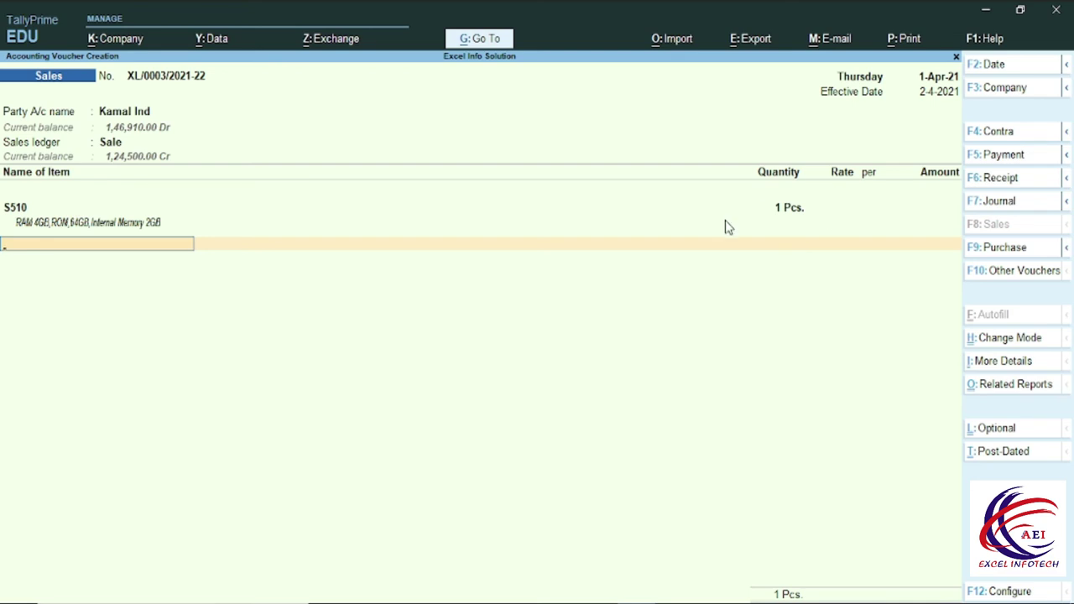
# Step: End the item list, save the zero-valued sales voucher and return to the Gateway of Tally
pyautogui.press('Return')
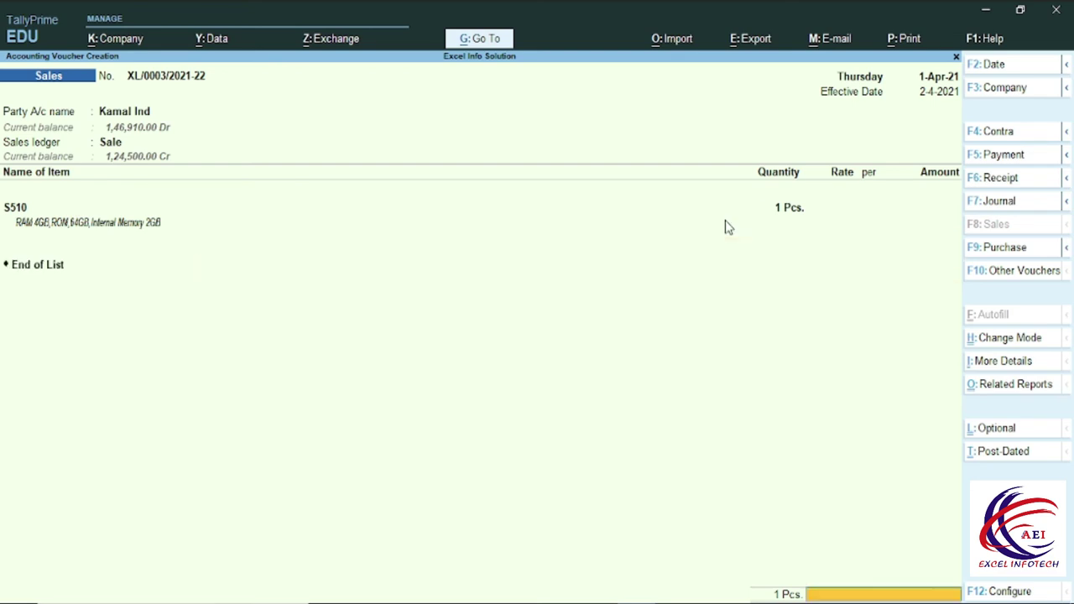
pyautogui.press('Return')
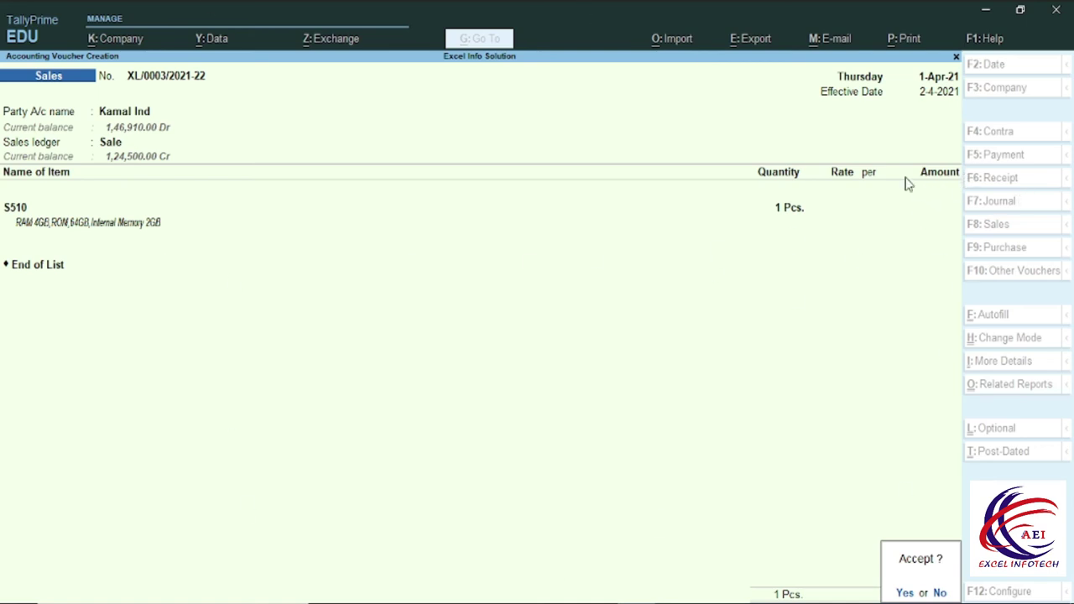
pyautogui.press('Return')
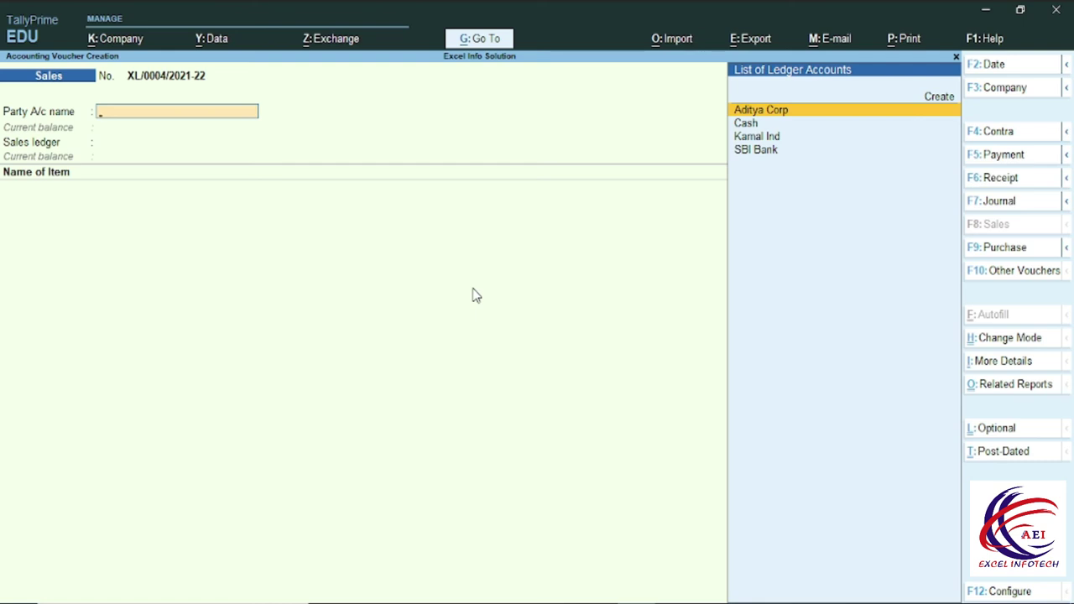
pyautogui.press('Escape')
pyautogui.press('Escape')
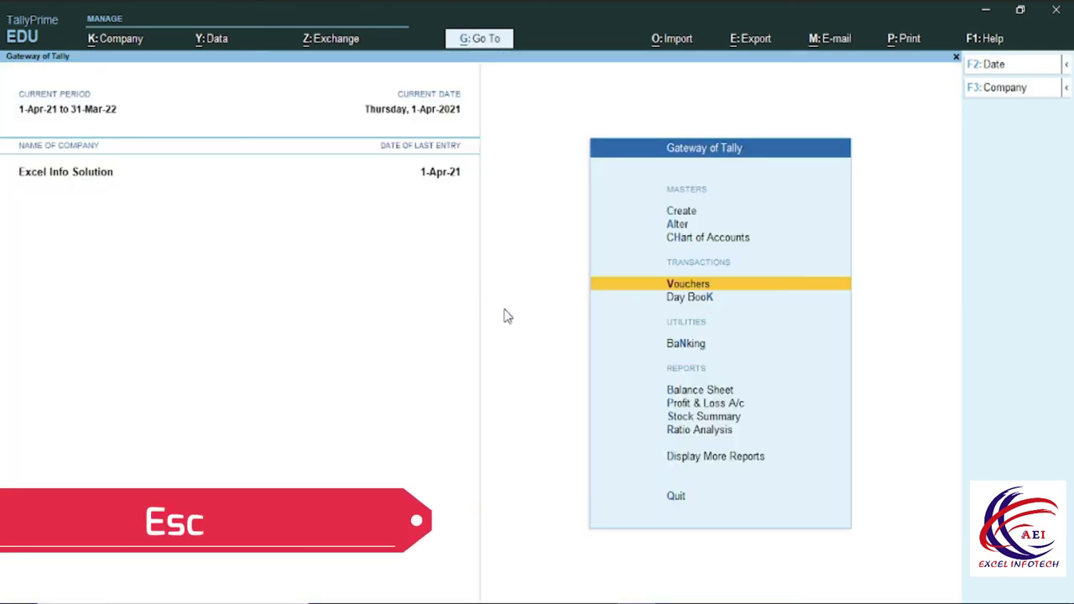
# Step: Set the Sales voucher type to provide narrations for each ledger, save the alteration and return to the Gateway of Tally
pyautogui.click(695, 243)
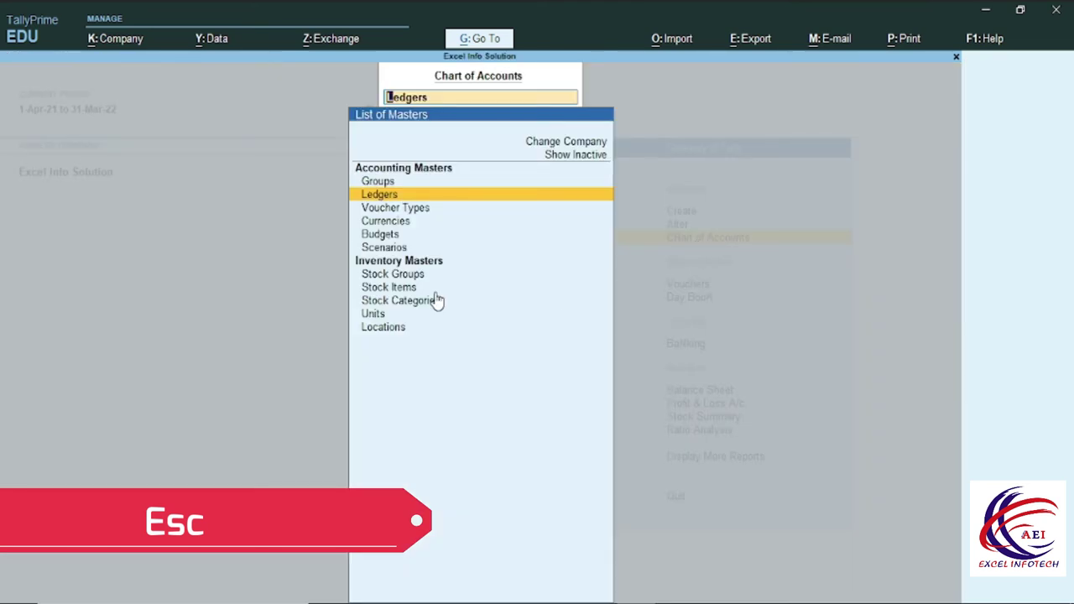
pyautogui.click(400, 211)
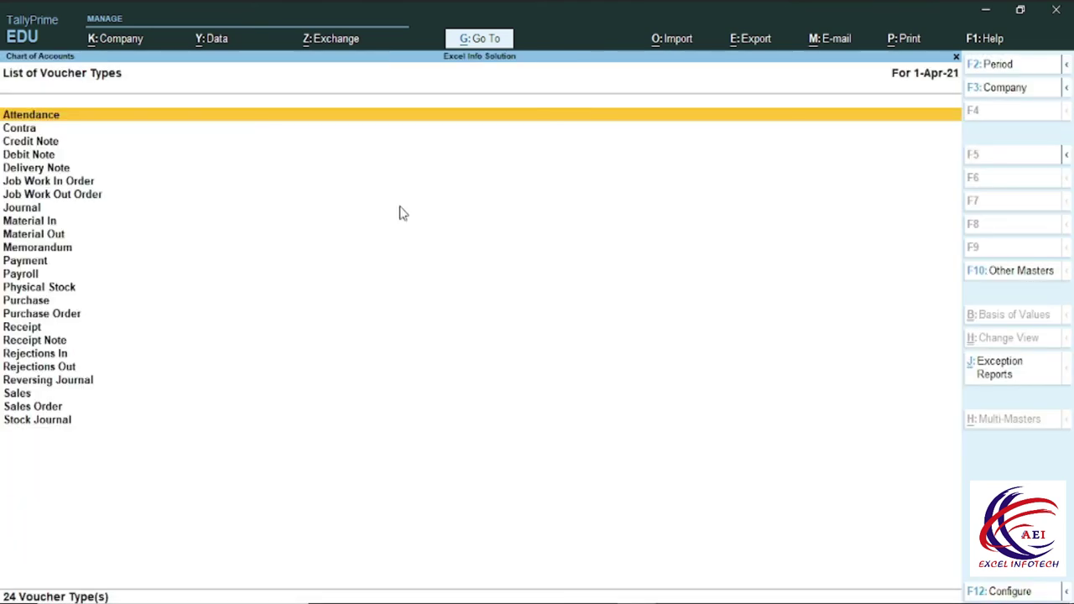
pyautogui.press('s')
pyautogui.press('Return')
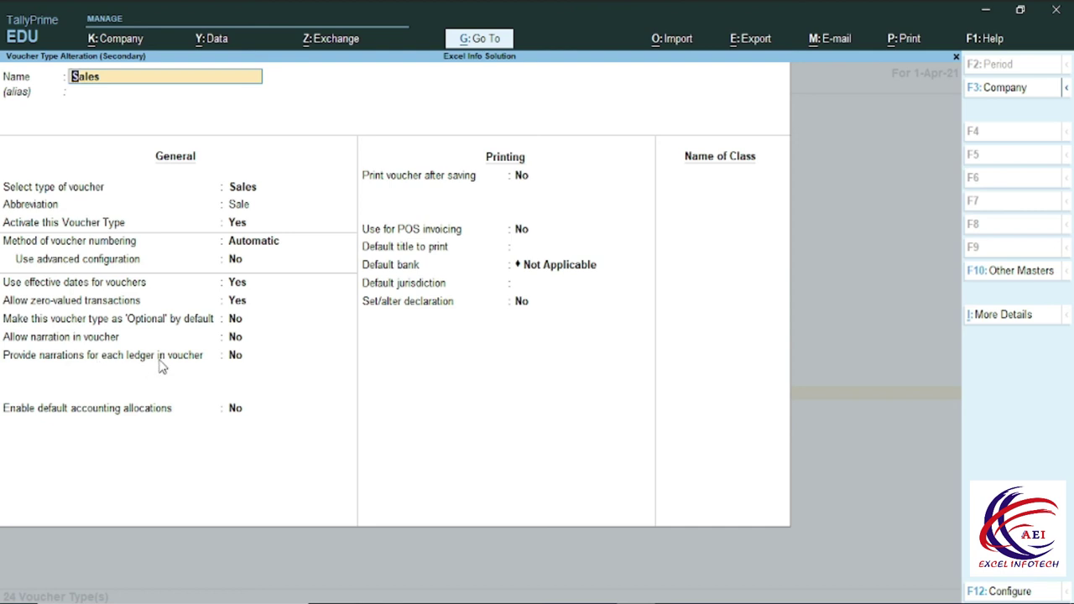
pyautogui.click(248, 365)
pyautogui.write('y')
pyautogui.press('Return')
pyautogui.press('ctrl')
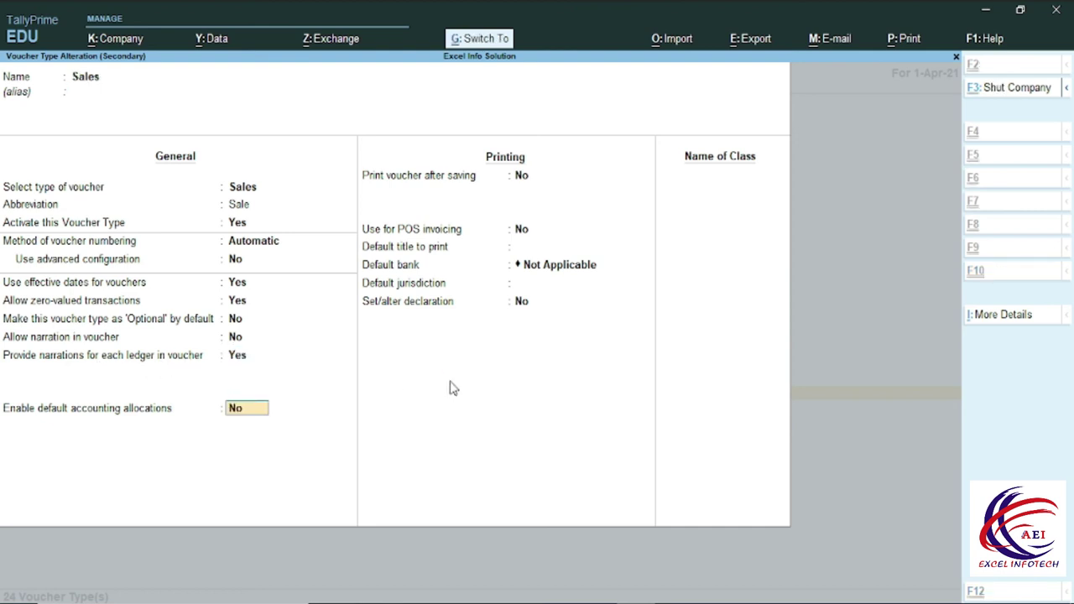
pyautogui.hotkey('ctrl', 'a')
pyautogui.press('Escape')
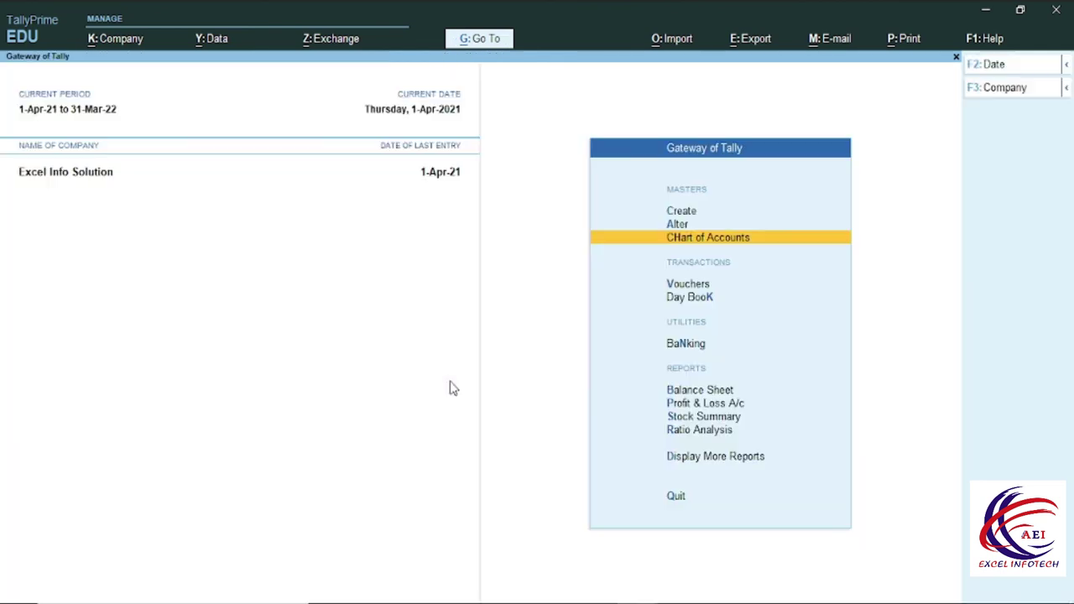
# Step: Begin another sales voucher for Kamal Ind, accepting the dispatch and party details, and use the Sale ledger
pyautogui.press('Down')
pyautogui.press('Return')
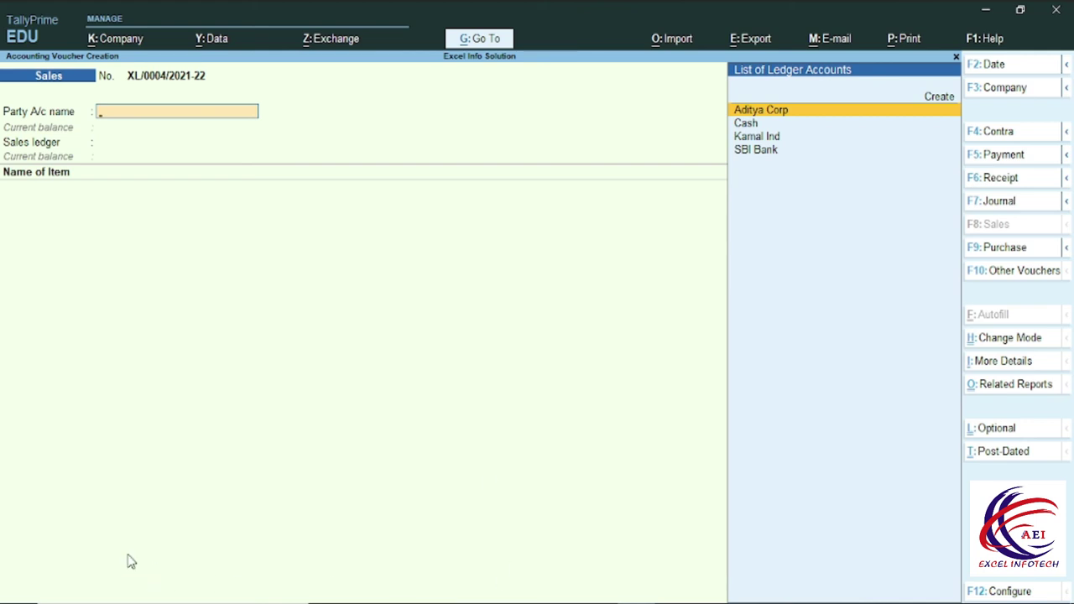
pyautogui.press('Down')
pyautogui.press('Down')
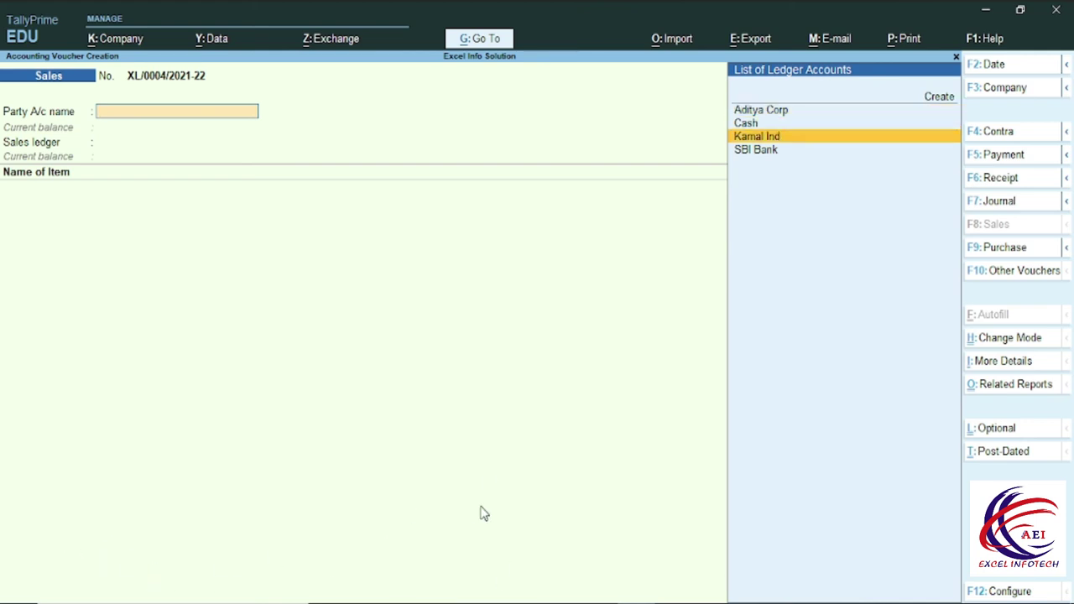
pyautogui.press('Return')
pyautogui.hotkey('ctrl', 'a')
pyautogui.press('Return')
pyautogui.hotkey('ctrl', 'a')
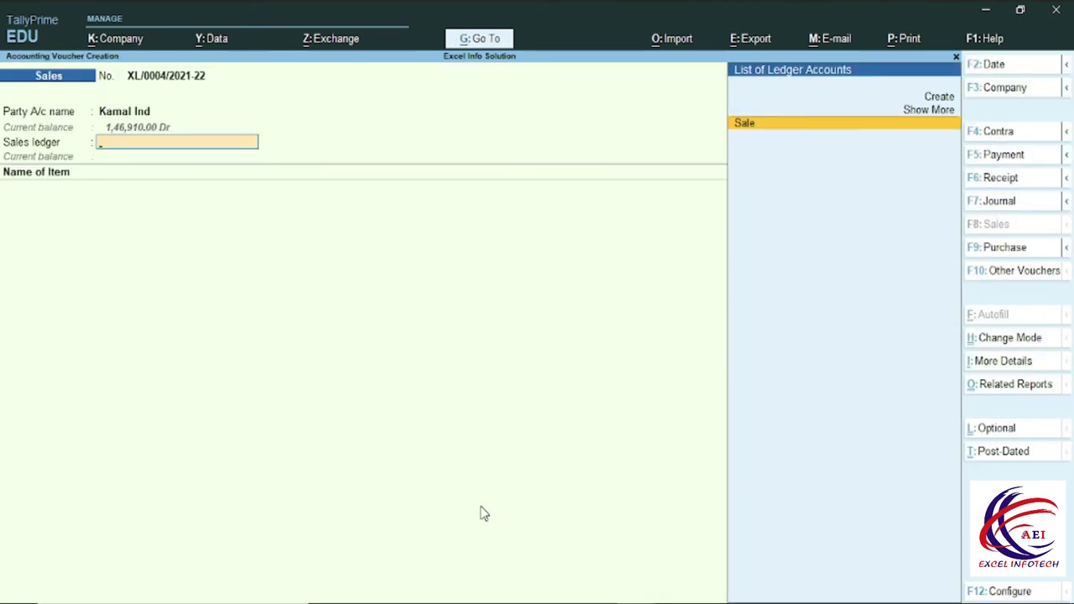
pyautogui.press('Return')
# Step: Add 1 piece of stock item J5 to the voucher with its existing description and the default rate
pyautogui.press('Down')
pyautogui.press('Return')
pyautogui.press('Return')
pyautogui.press('Return')
pyautogui.press('Return')
pyautogui.press('BackSpace')
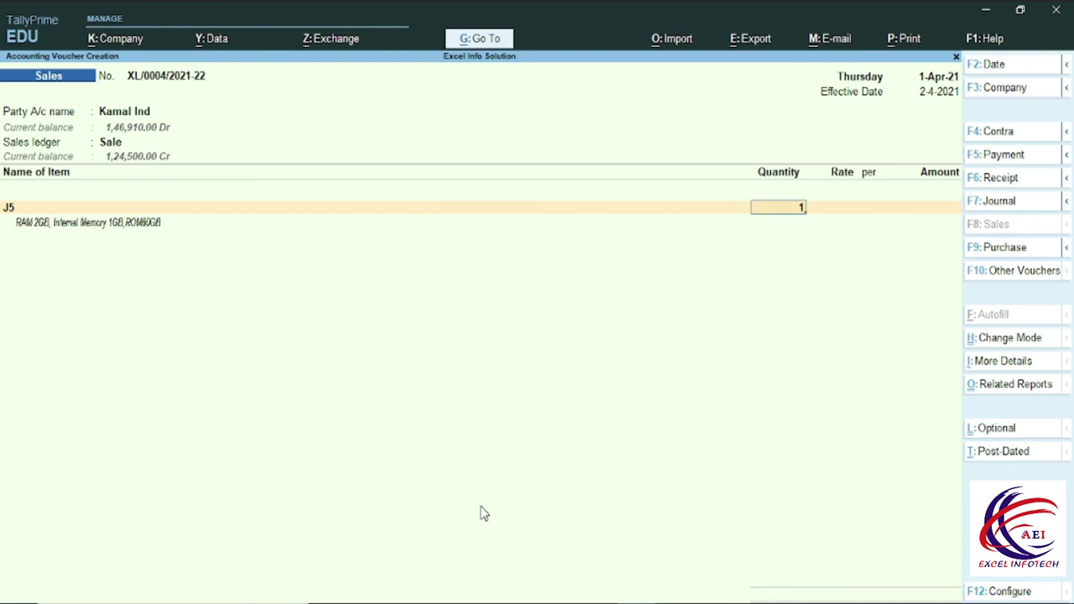
pyautogui.press('Return')
pyautogui.press('BackSpace')
pyautogui.press('BackSpace')
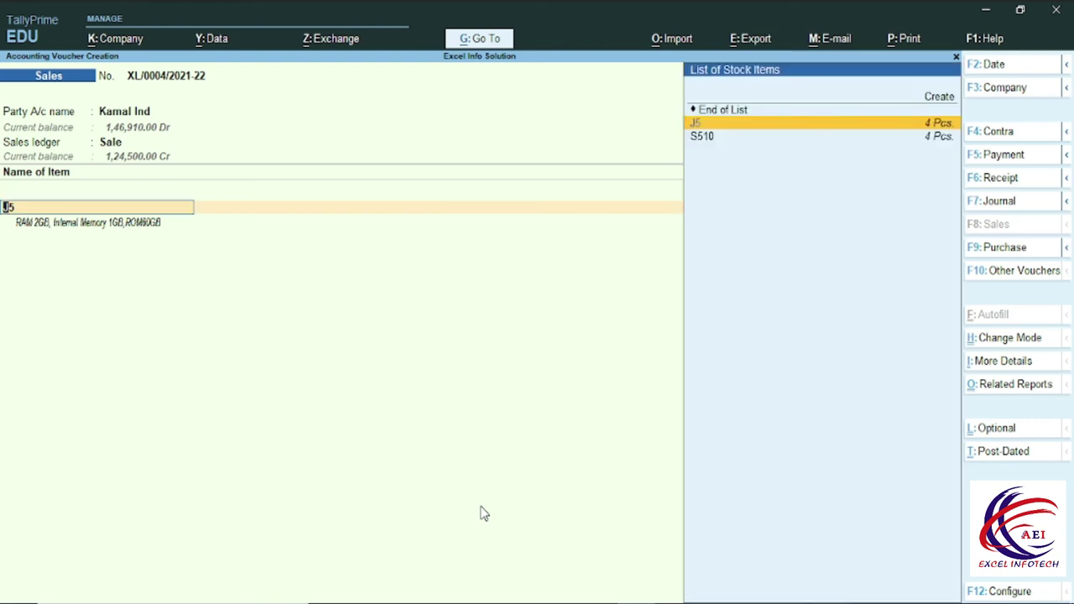
pyautogui.press('Return')
pyautogui.press('Return')
pyautogui.press('Return')
pyautogui.press('Return')
pyautogui.press('Return')
pyautogui.press('Return')
pyautogui.press('Return')
# Step: End the item list, save the J5 sales voucher and return to the Gateway of Tally
pyautogui.press('Return')
pyautogui.press('Return')
pyautogui.press('Return')
pyautogui.press('Return')
pyautogui.press('Return')
pyautogui.press('Return')
pyautogui.press('Return')
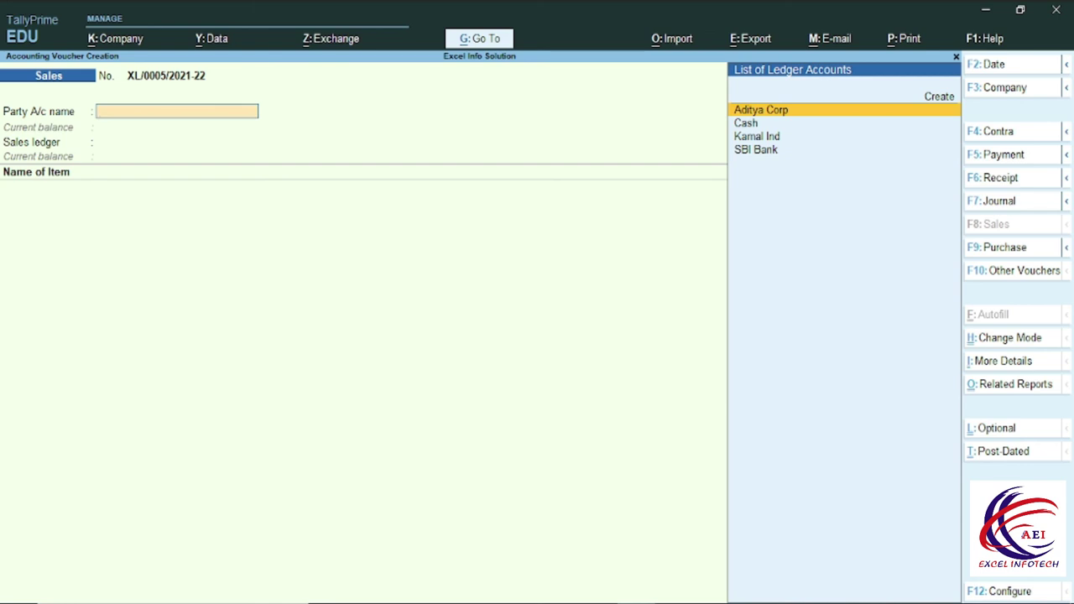
pyautogui.press('Escape')
pyautogui.press('y')
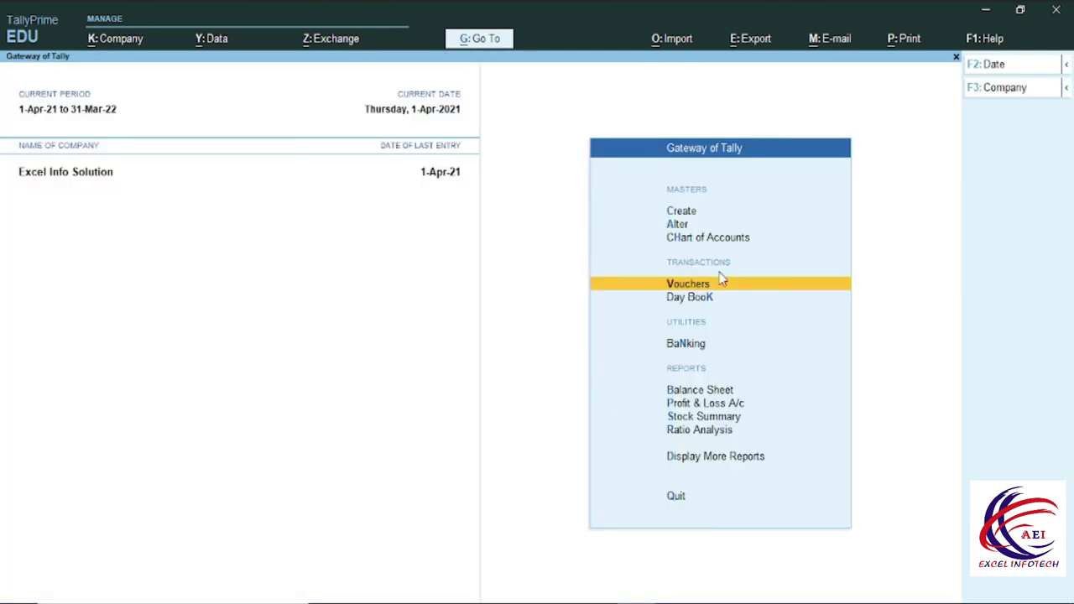
# Step: Set narrations for each ledger to No in the Sales voucher type, and quit the alteration back to the Gateway of Tally
pyautogui.click(690, 239)
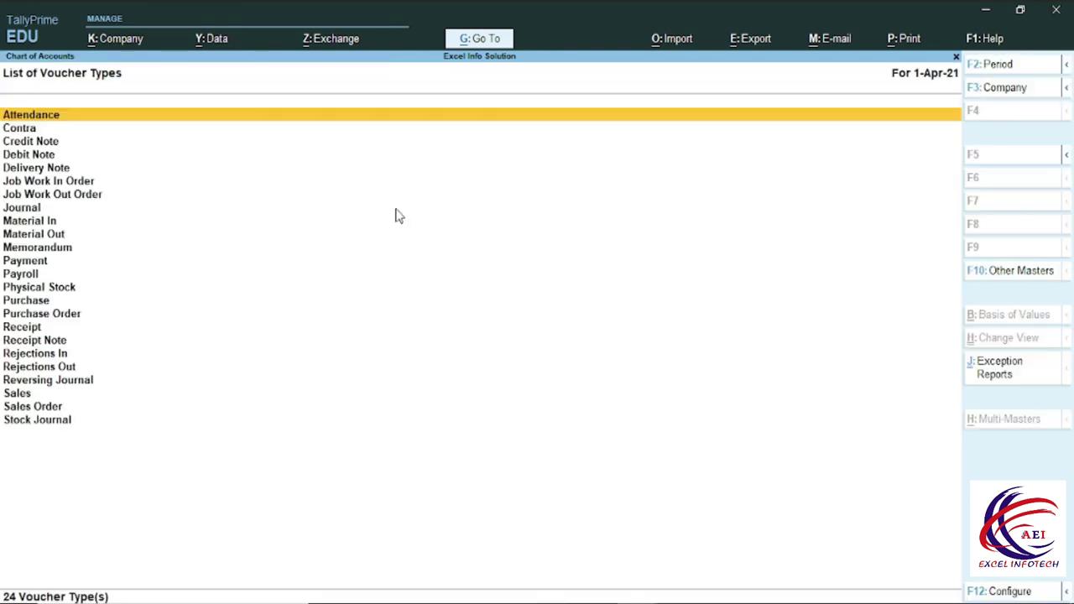
pyautogui.click(394, 211)
pyautogui.click(17, 393)
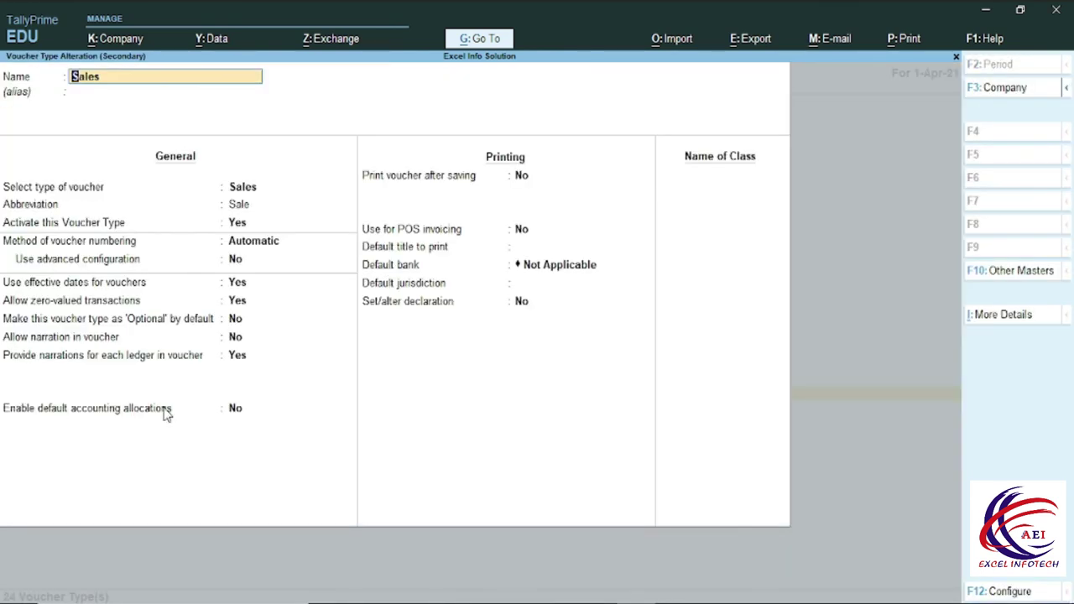
pyautogui.click(235, 357)
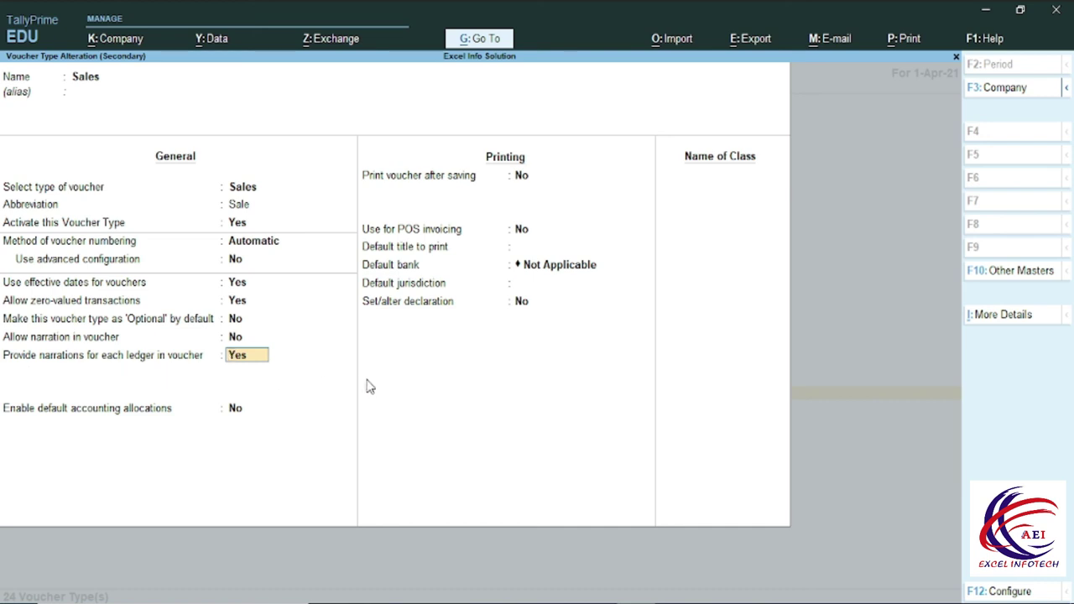
pyautogui.press('Return')
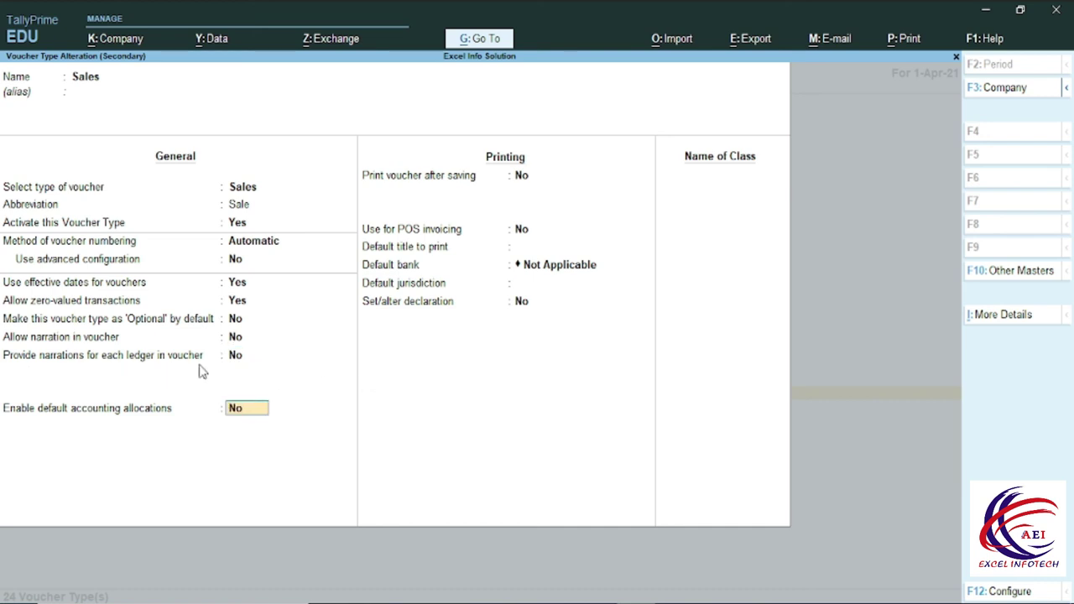
pyautogui.press('Escape')
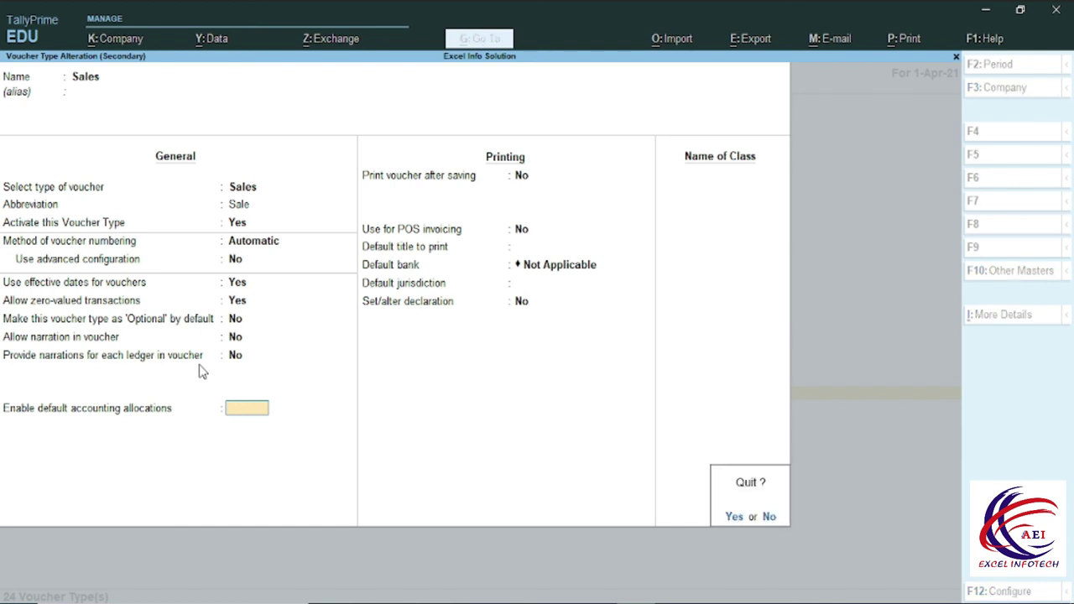
pyautogui.press('Return')
pyautogui.press('Escape')
pyautogui.press('Escape')
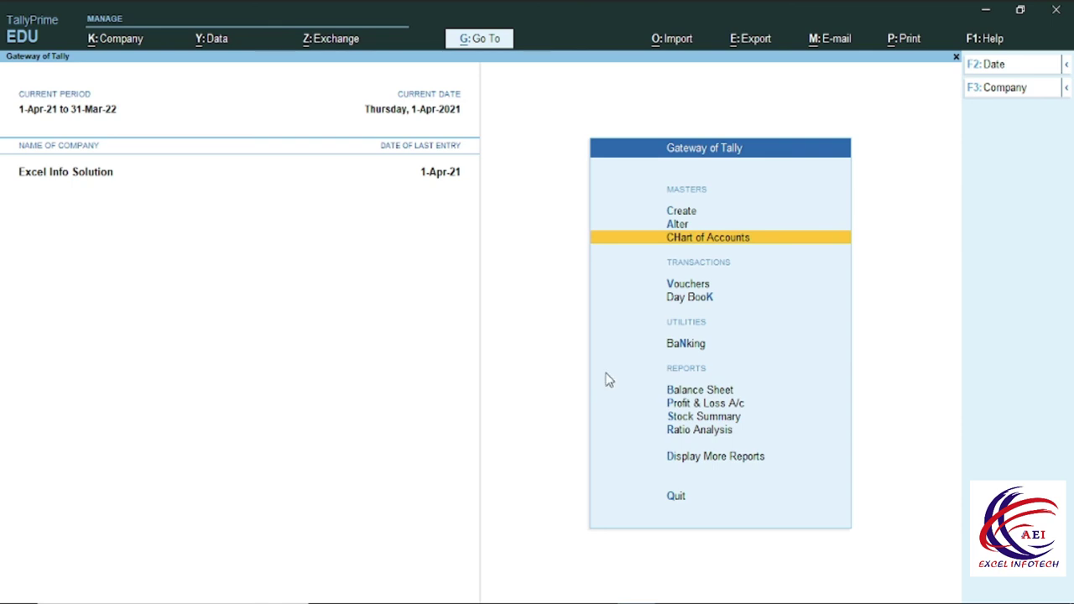
# Step: Open sales voucher XL/0002/2021-22 from the Day Book
pyautogui.press('k')
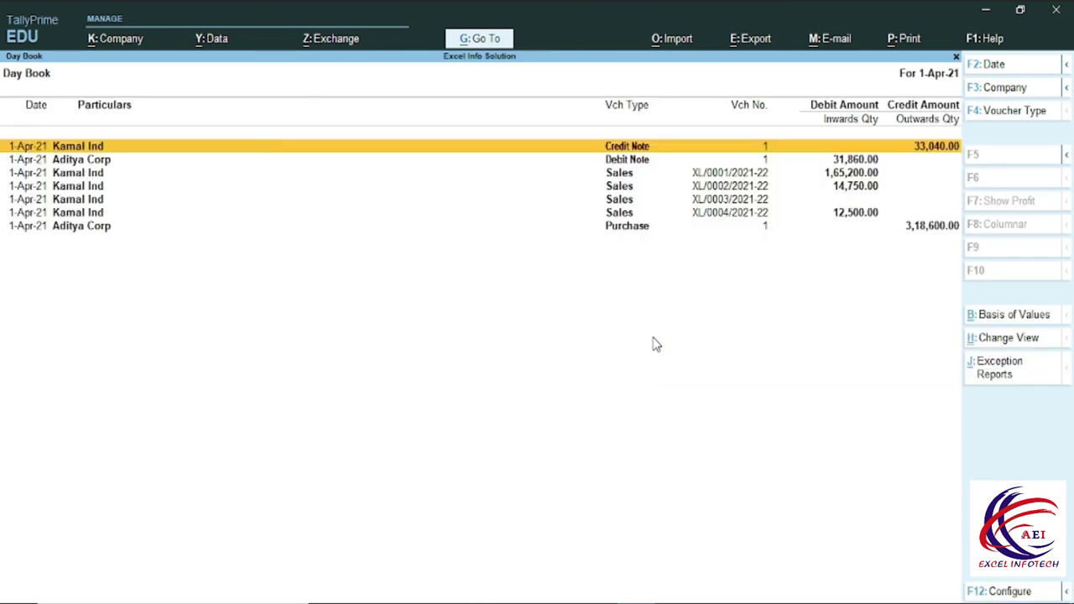
pyautogui.click(726, 174)
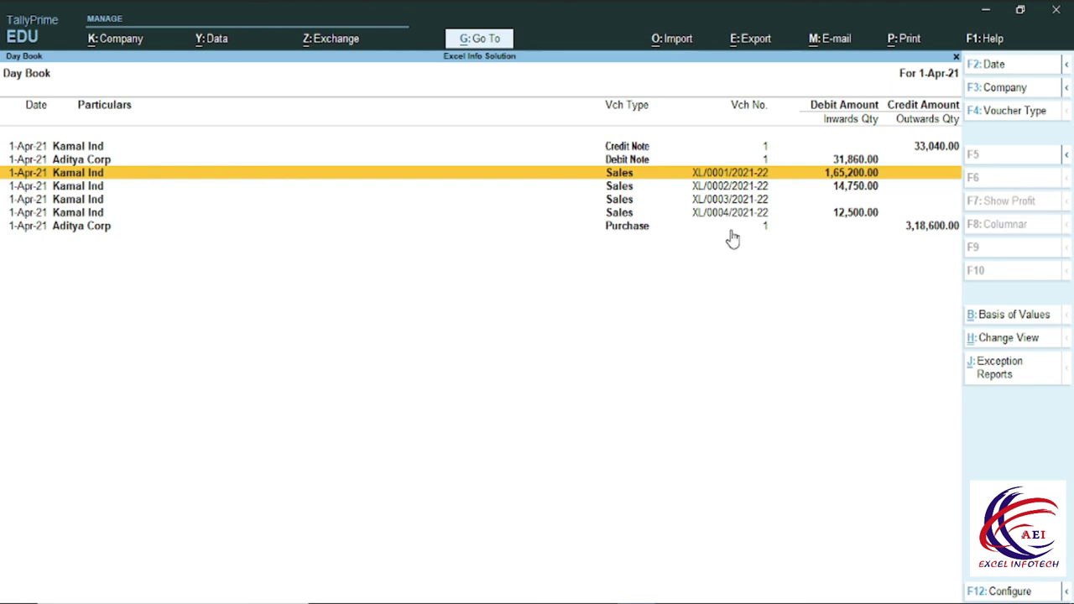
pyautogui.click(722, 189)
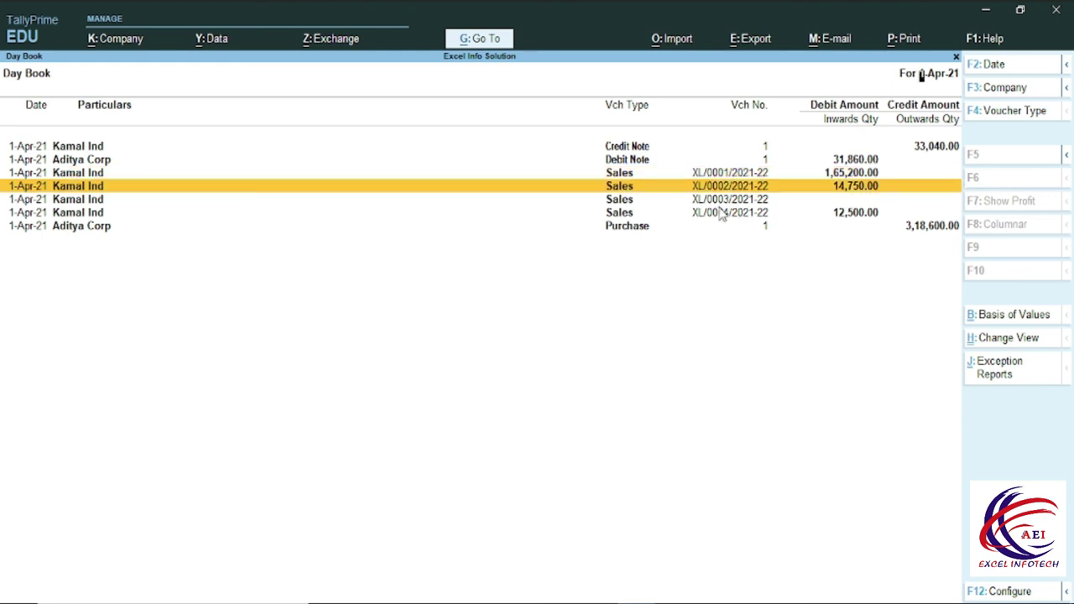
pyautogui.press('Return')
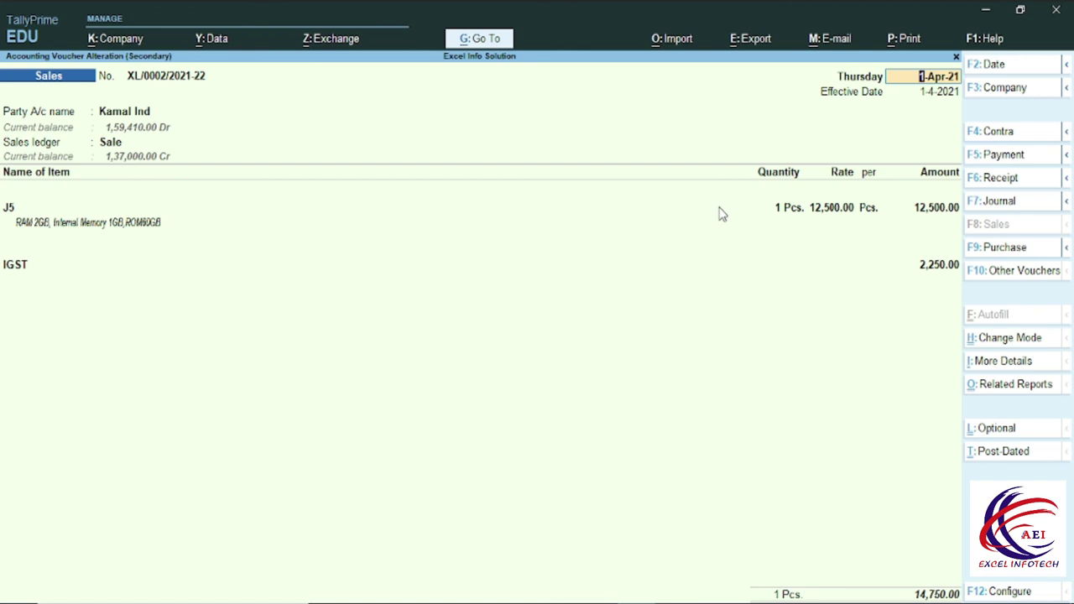
# Step: Generate a print preview of the current sales voucher as a Tax Invoice and zoom in on it
pyautogui.press('alt')
pyautogui.hotkey('alt', 'p')
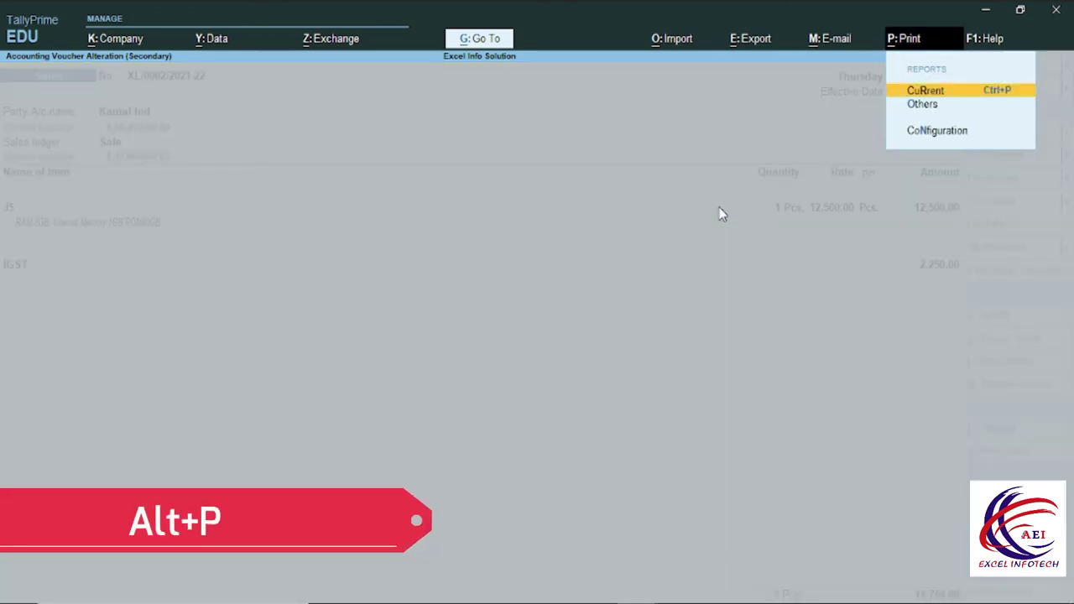
pyautogui.click(936, 89)
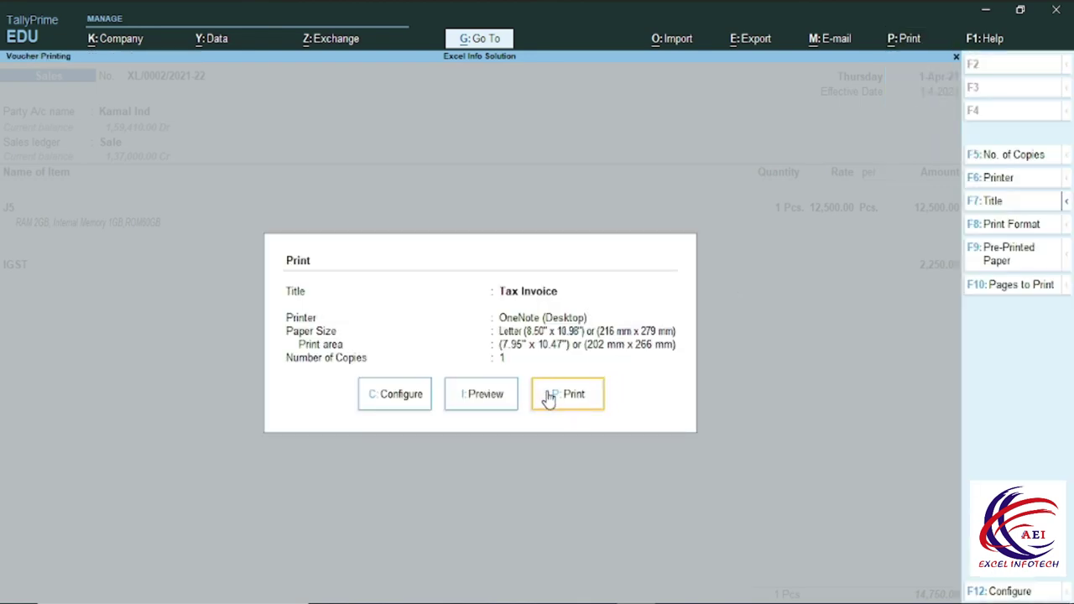
pyautogui.click(478, 402)
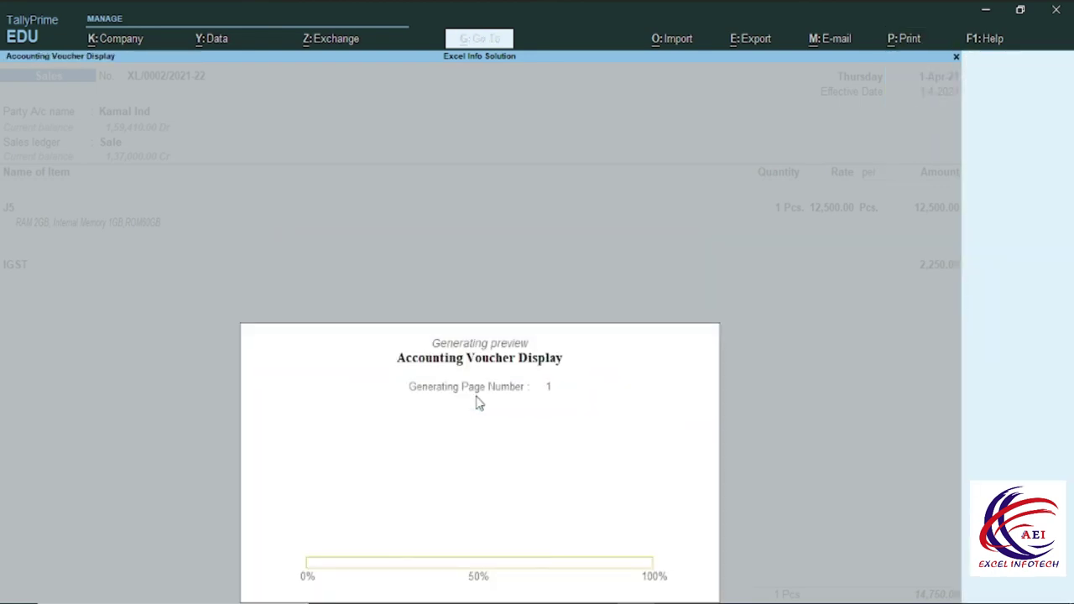
pyautogui.hotkey('alt', 'z')
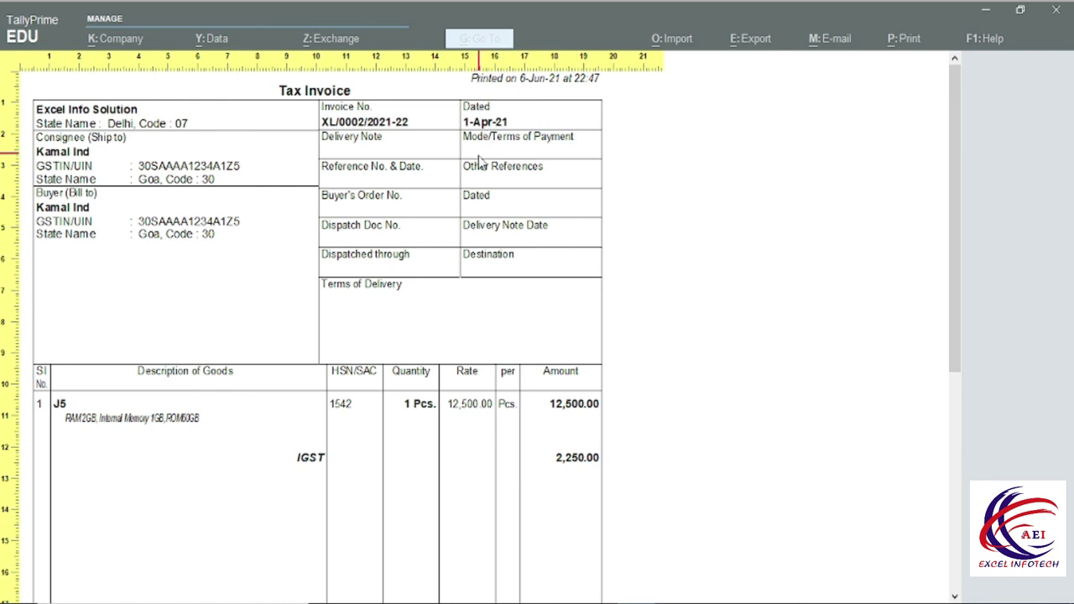
# Step: Examine the previewed tax invoice from the header and item lines down to the tax summary, declaration and company bank details
pyautogui.scroll(-3, 478, 317)
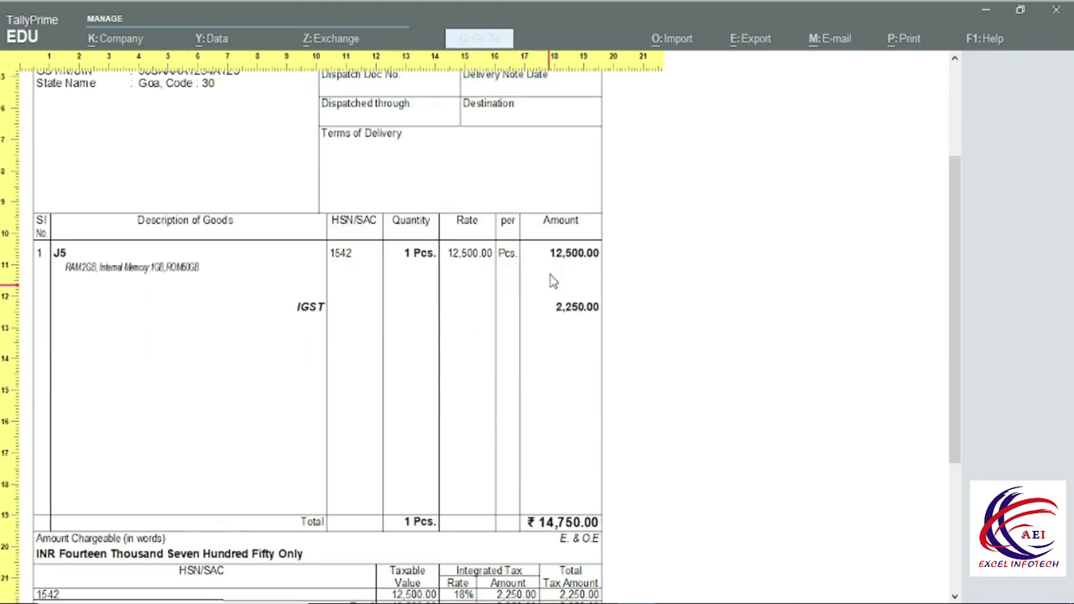
pyautogui.scroll(-3, 330, 311)
pyautogui.scroll(-1, 341, 366)
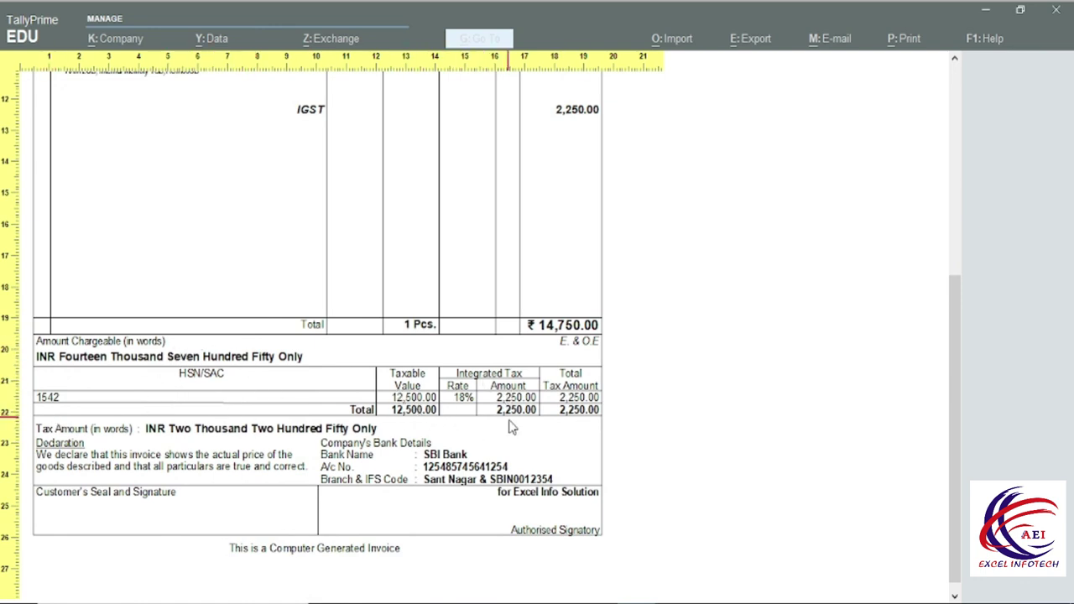
pyautogui.scroll(-1, 420, 521)
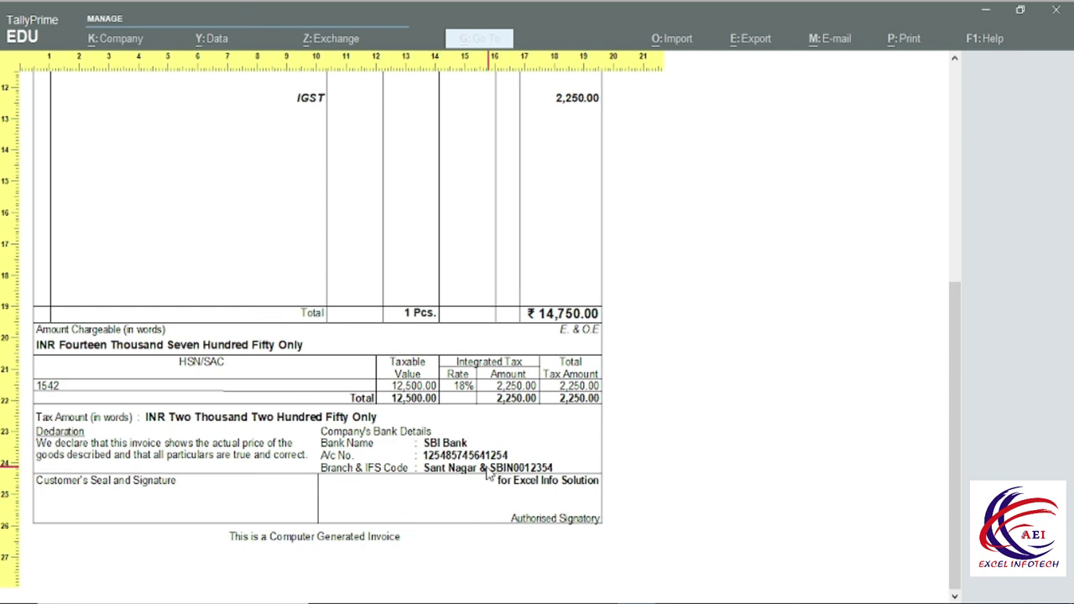
pyautogui.scroll(5, 518, 433)
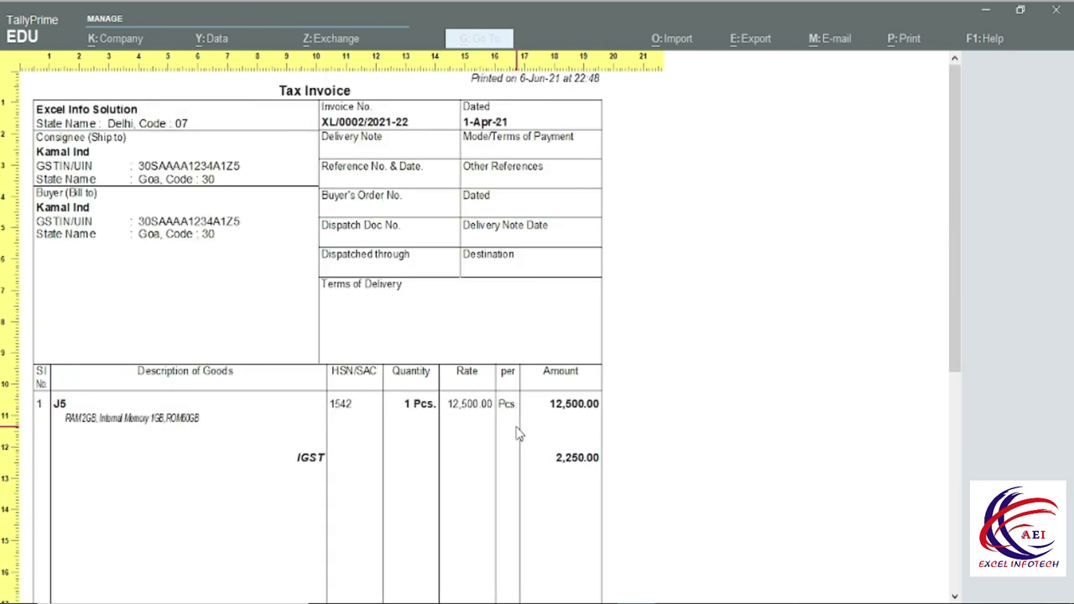
pyautogui.scroll(-3, 518, 433)
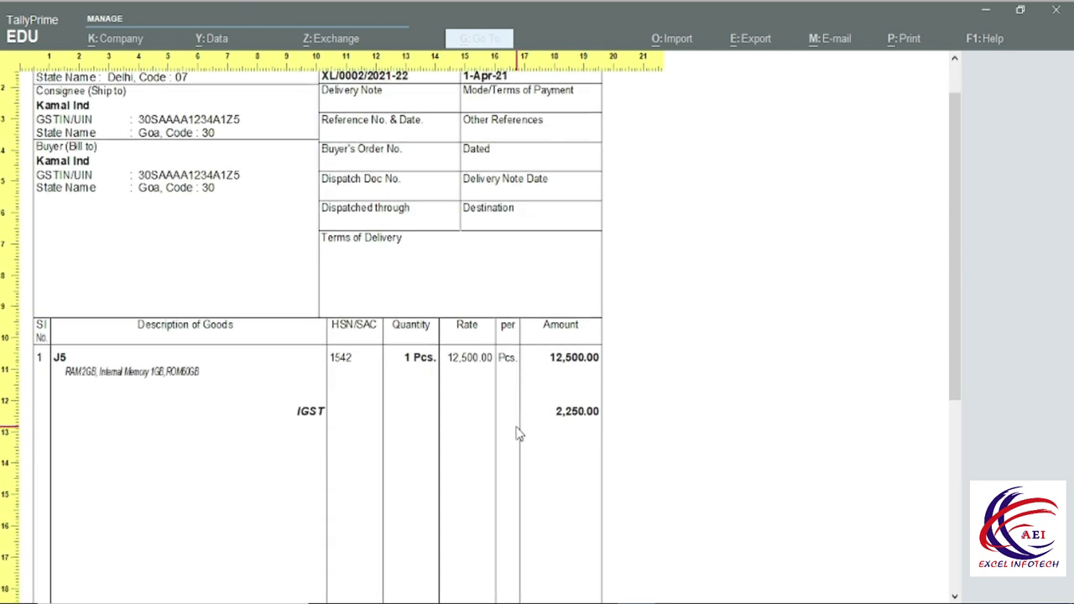
pyautogui.scroll(-4, 518, 434)
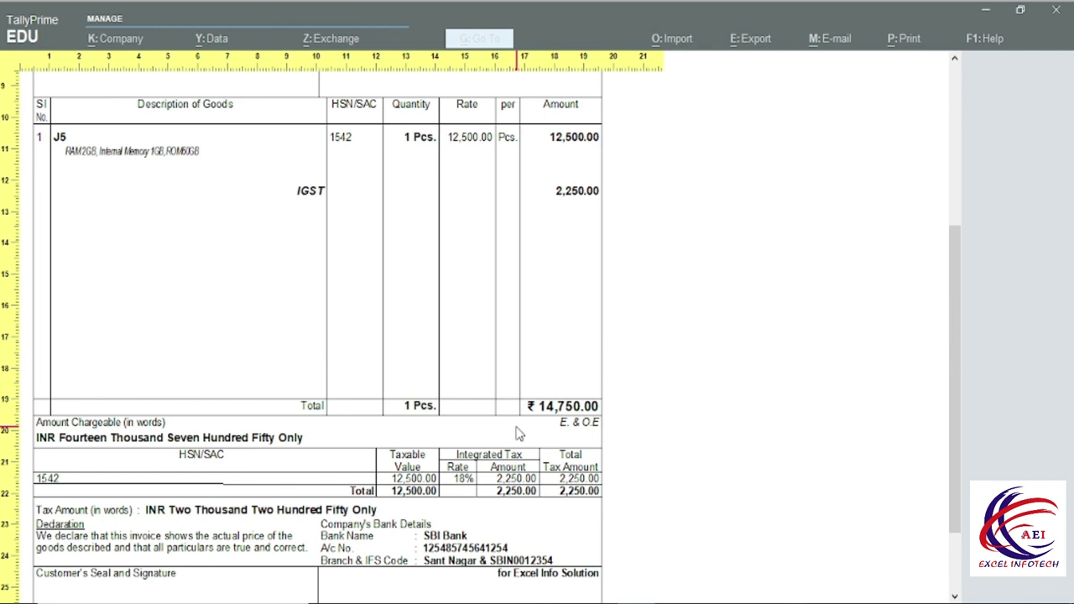
pyautogui.scroll(7, 517, 434)
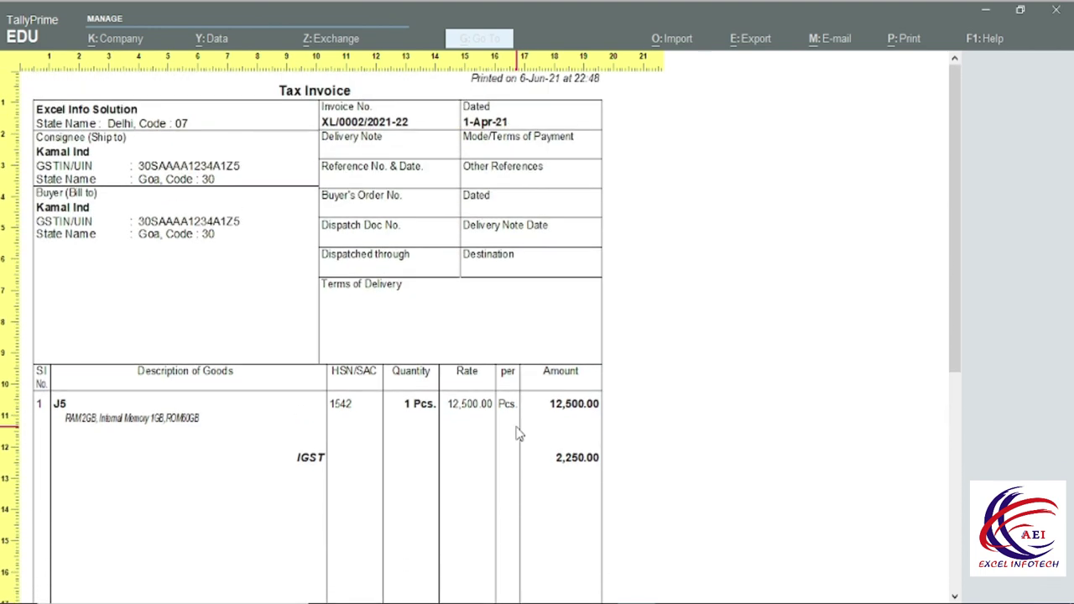